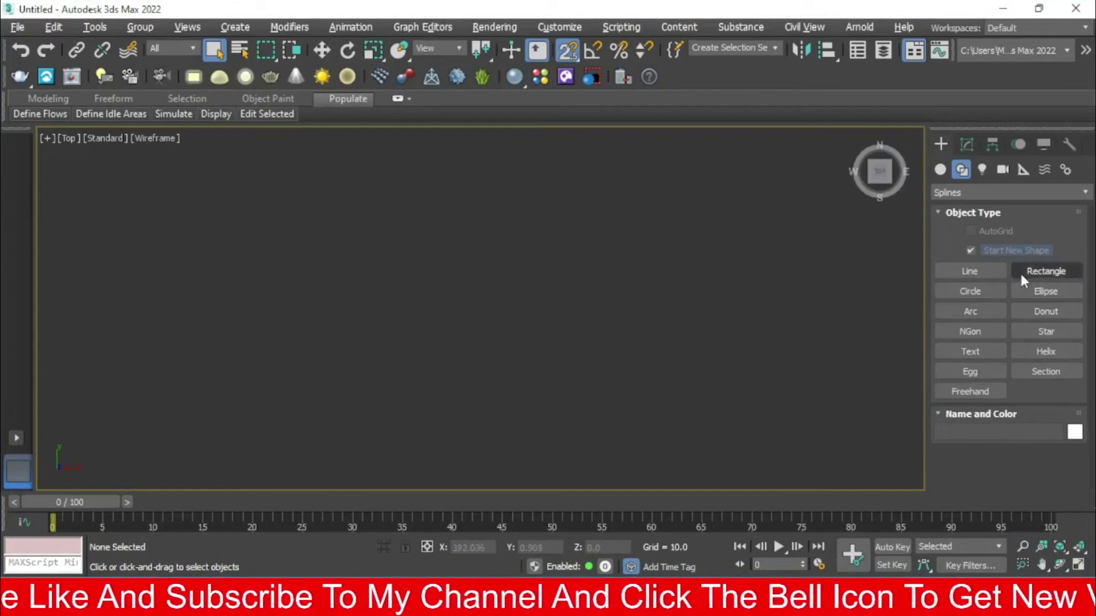
# Step: Draw a rectangle spline in the Top view sized Length 216 by Width 144
pyautogui.moveTo(391, 176)
pyautogui.mouseDown()
pyautogui.moveTo(614, 397)
pyautogui.moveTo(591, 441)
pyautogui.mouseUp()
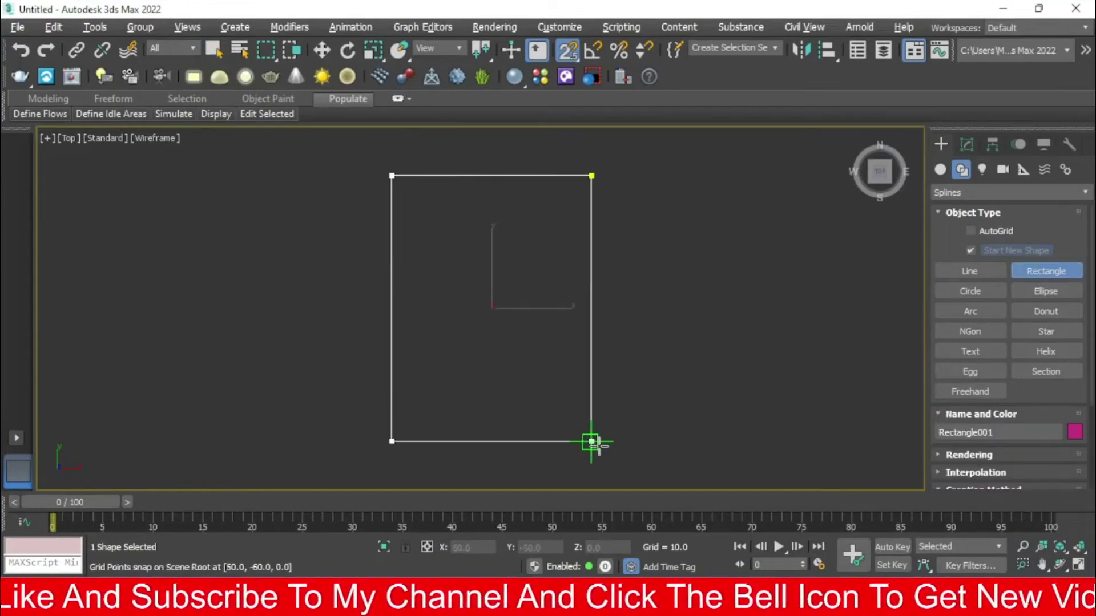
pyautogui.click(966, 145)
pyautogui.doubleClick(1032, 417)
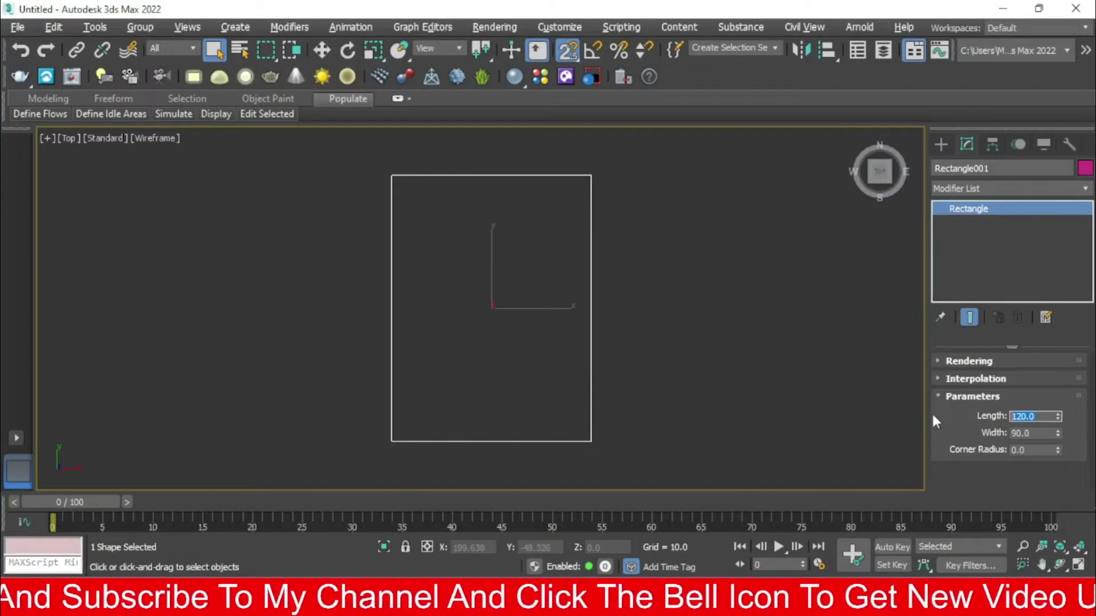
pyautogui.write('216')
pyautogui.press('Return')
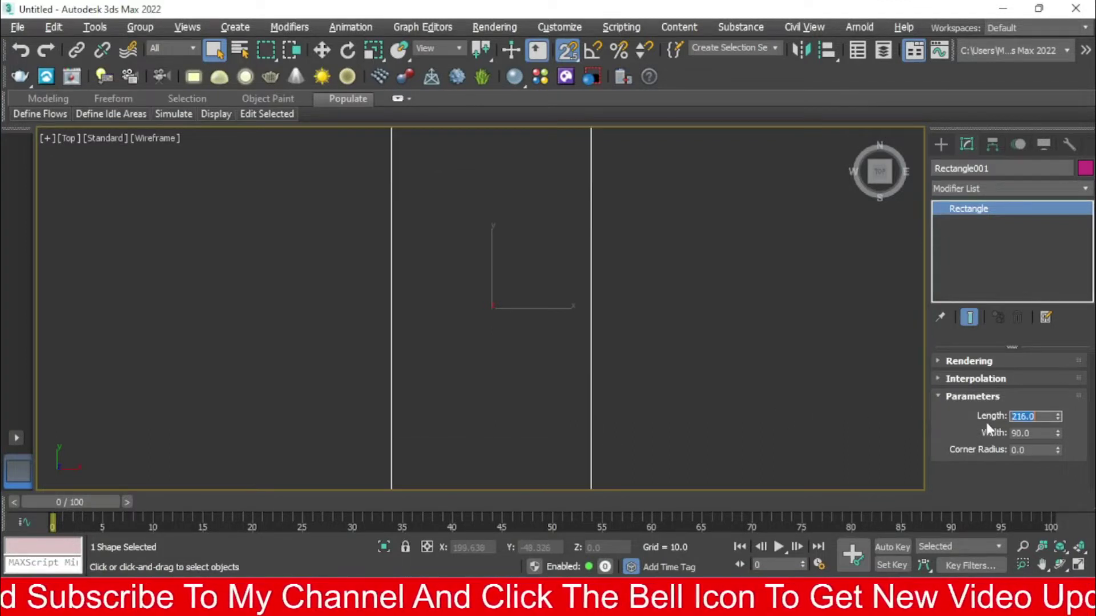
pyautogui.press('Tab')
pyautogui.write('12')
pyautogui.write('4')
pyautogui.press('Return')
pyautogui.scroll(-5, 626, 345)
pyautogui.scroll(2, 626, 337)
pyautogui.click(941, 144)
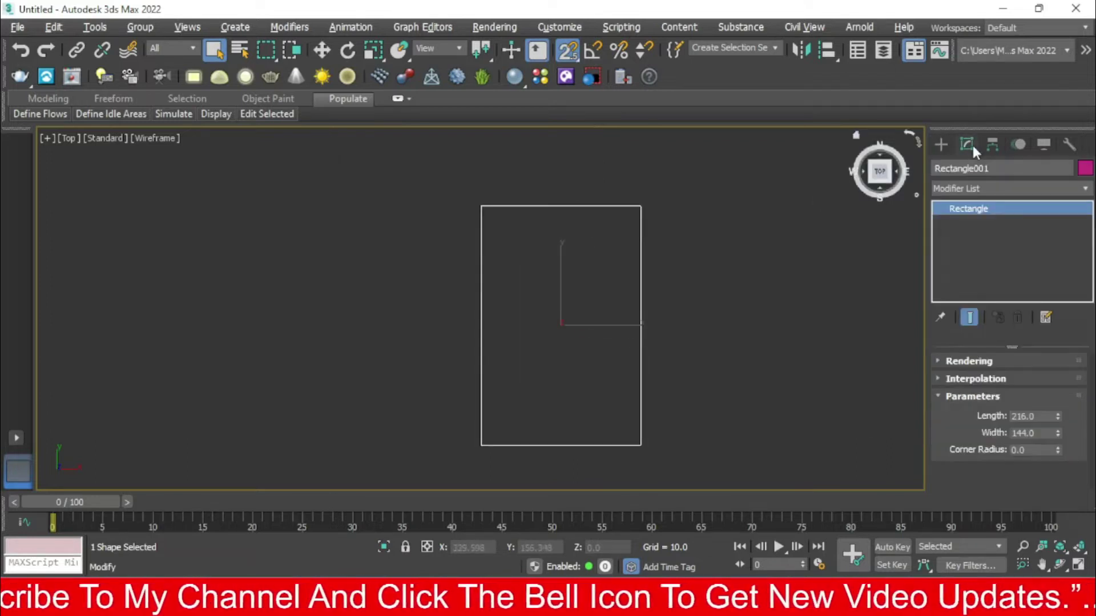
# Step: Extrude the rectangle 6 units into a slab and view it shaded at an angle
pyautogui.click(977, 184)
pyautogui.scroll(-10, 987, 257)
pyautogui.click(984, 275)
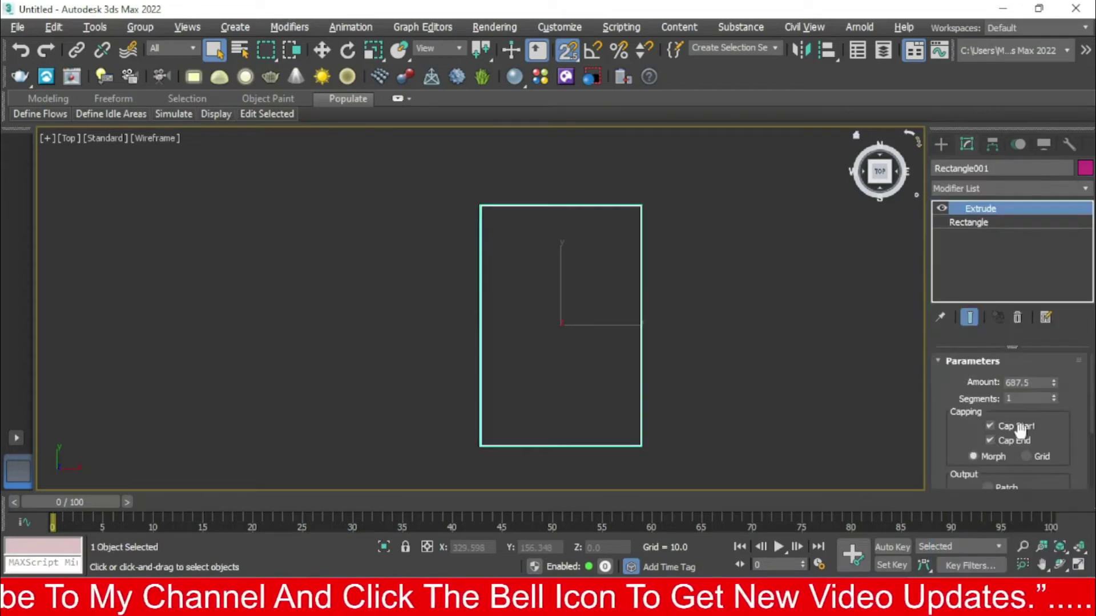
pyautogui.write('6')
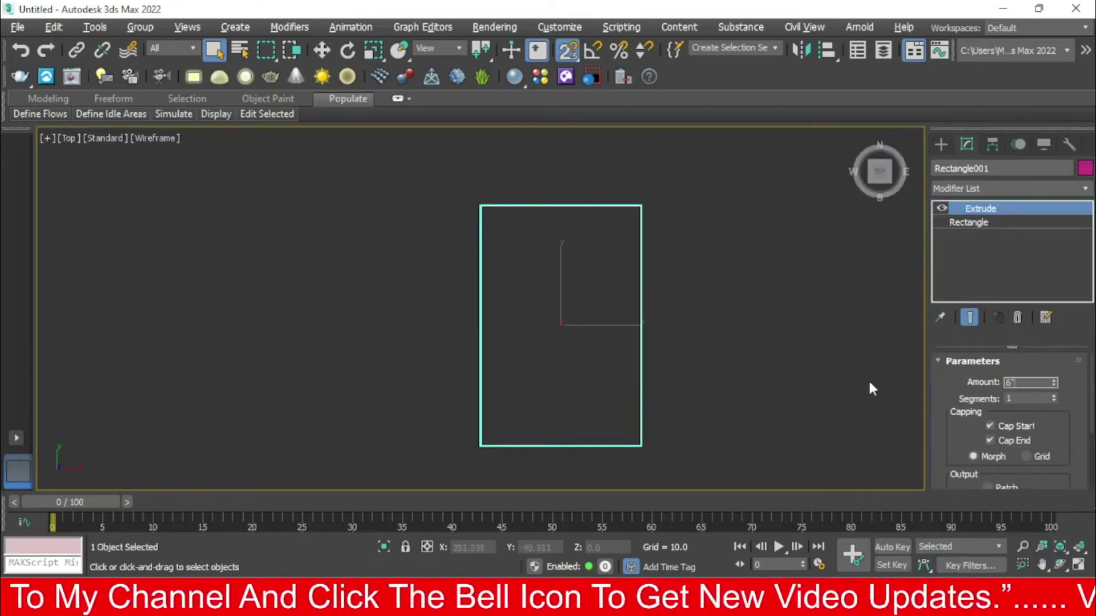
pyautogui.press('Return')
pyautogui.moveTo(775, 307)
pyautogui.keyDown('alt'); pyautogui.mouseDown(button='middle')
pyautogui.moveTo(708, 311)
pyautogui.moveTo(724, 239)
pyautogui.moveTo(560, 379)
pyautogui.moveTo(581, 402)
pyautogui.moveTo(605, 323)
pyautogui.moveTo(647, 276)
pyautogui.mouseUp(button='middle'); pyautogui.keyUp('alt')
pyautogui.press('F3')
# Step: Convert the slab to an Editable Poly at Polygon sub-object level
pyautogui.rightClick(614, 270)
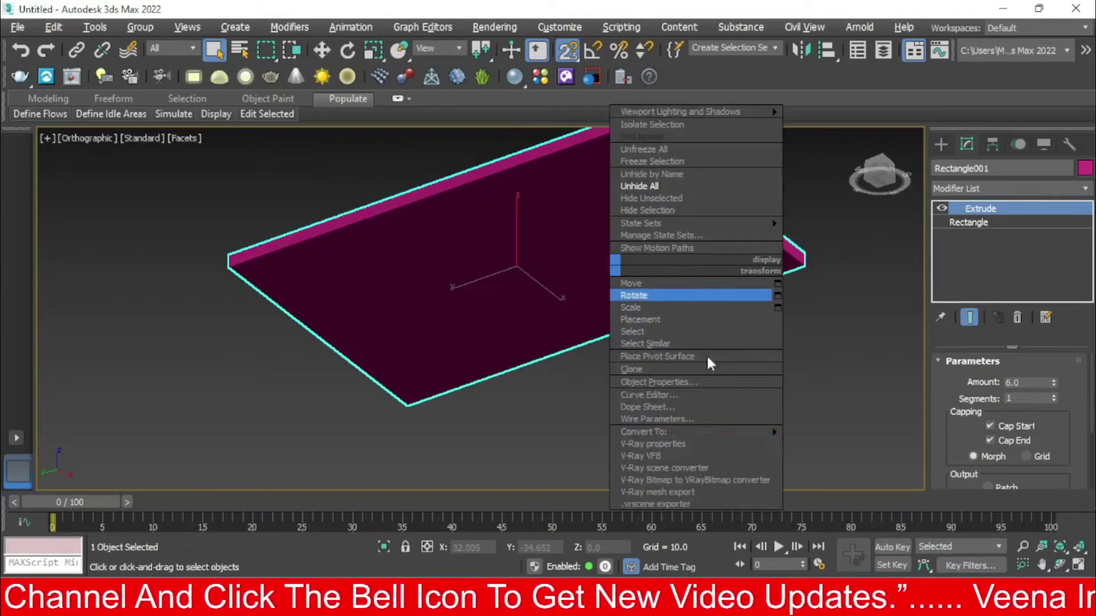
pyautogui.click(799, 447)
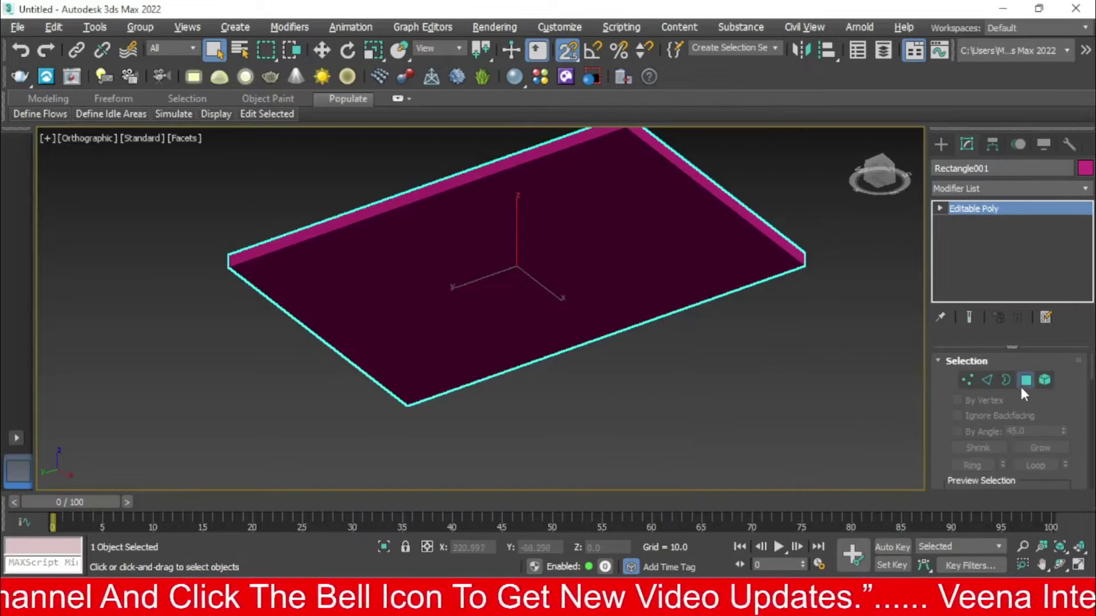
pyautogui.click(1025, 380)
pyautogui.moveTo(778, 310)
pyautogui.keyDown('alt'); pyautogui.mouseDown(button='middle')
pyautogui.moveTo(794, 345)
pyautogui.moveTo(769, 382)
pyautogui.moveTo(770, 329)
pyautogui.mouseUp(button='middle'); pyautogui.keyUp('alt')
pyautogui.scroll(-1, 1059, 402)
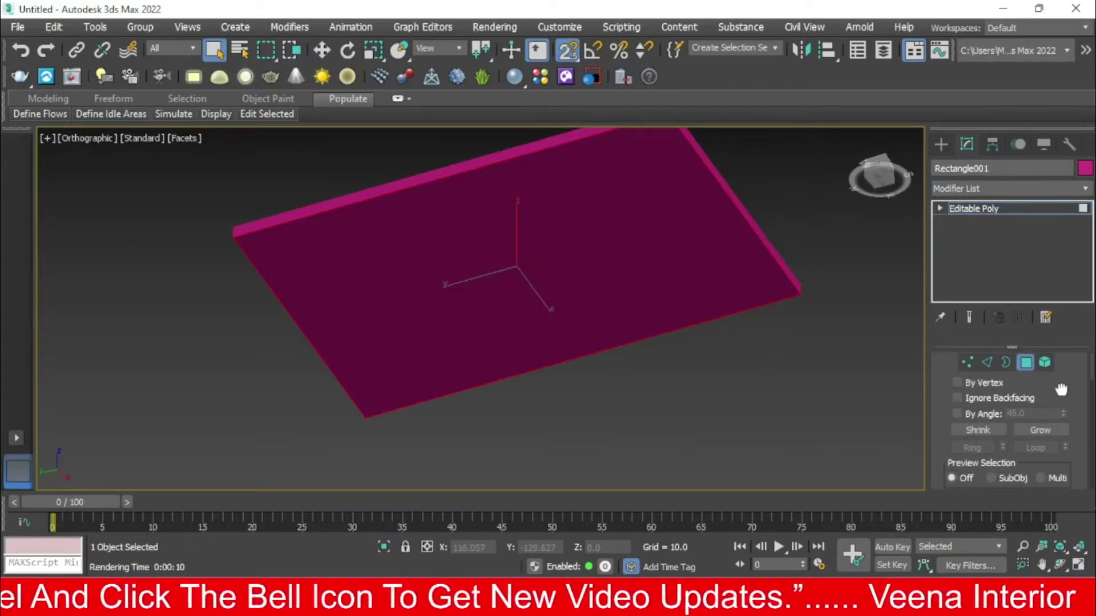
pyautogui.scroll(-1, 1084, 401)
pyautogui.moveTo(1092, 382)
pyautogui.mouseDown()
pyautogui.moveTo(1092, 393)
pyautogui.moveTo(1092, 381)
pyautogui.mouseUp()
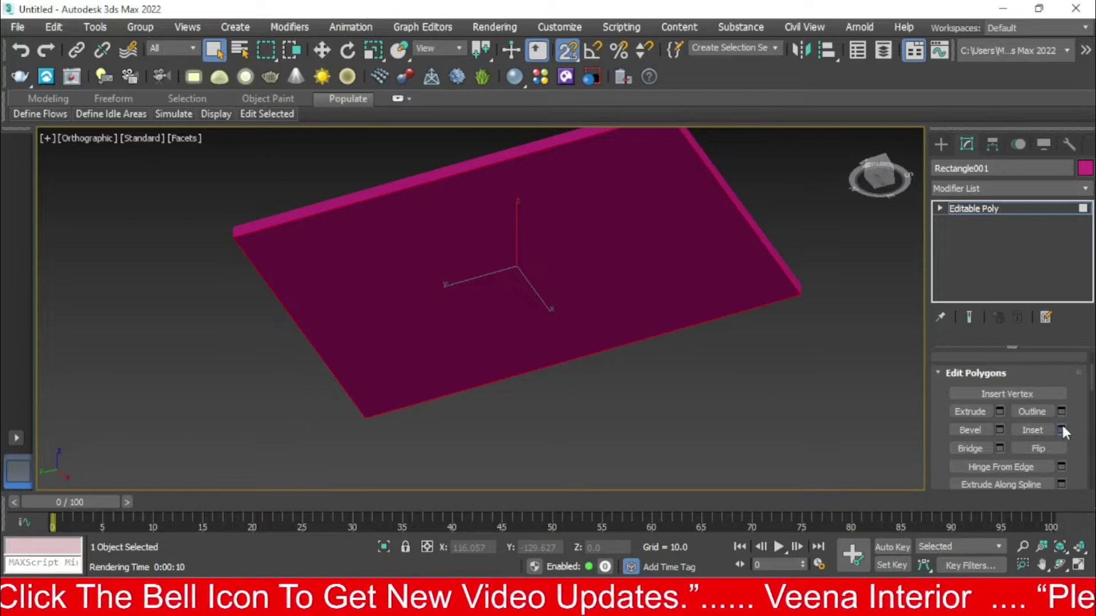
# Step: Inset the slab's top face by 24 in wireframe
pyautogui.click(1062, 429)
pyautogui.press('F3')
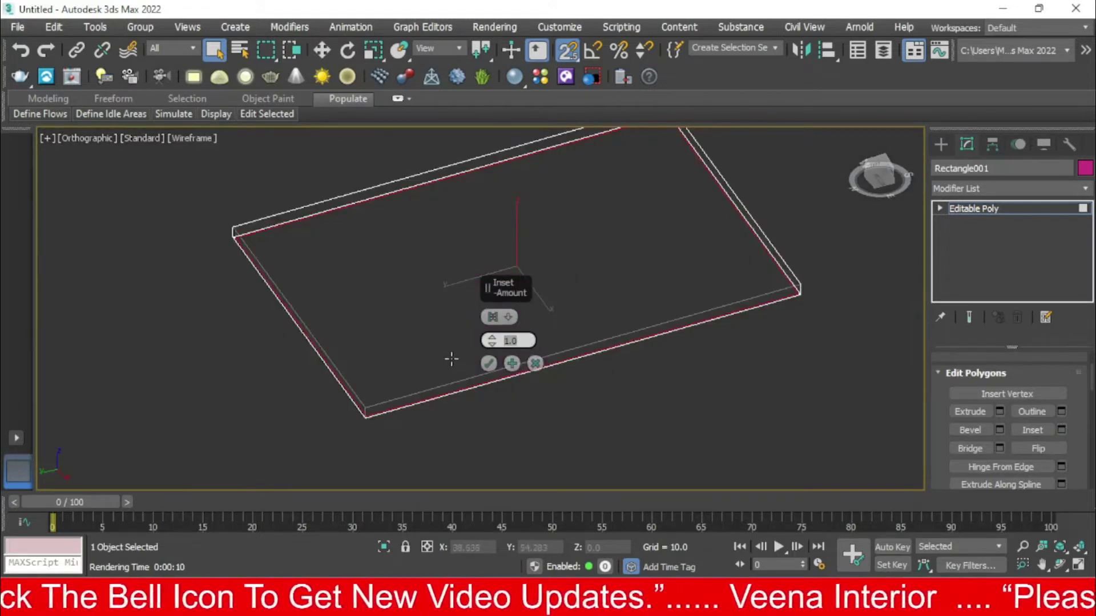
pyautogui.write('4.0')
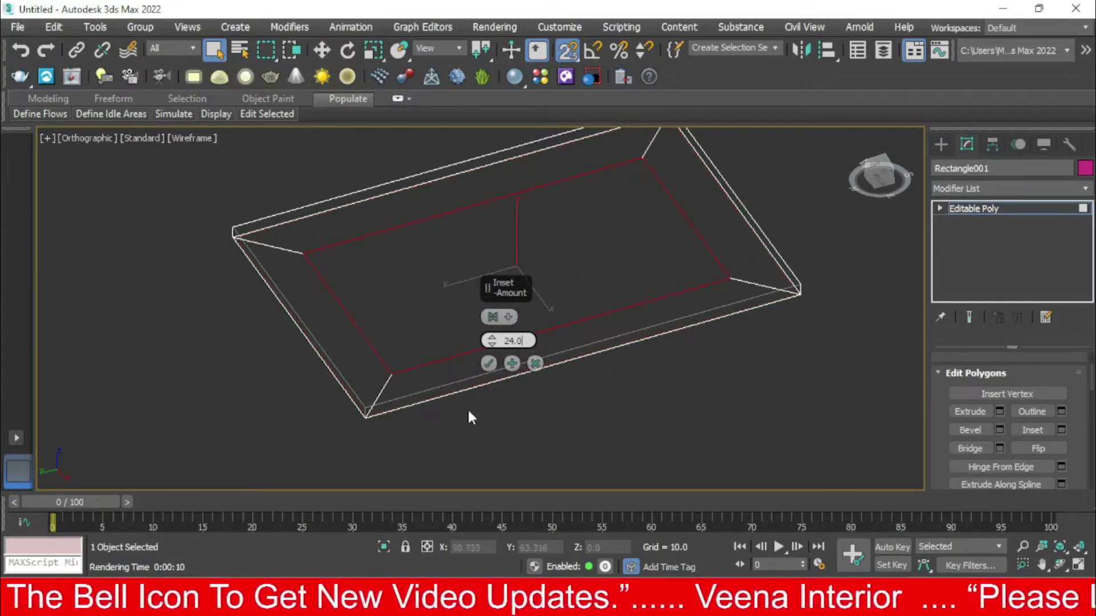
pyautogui.click(489, 364)
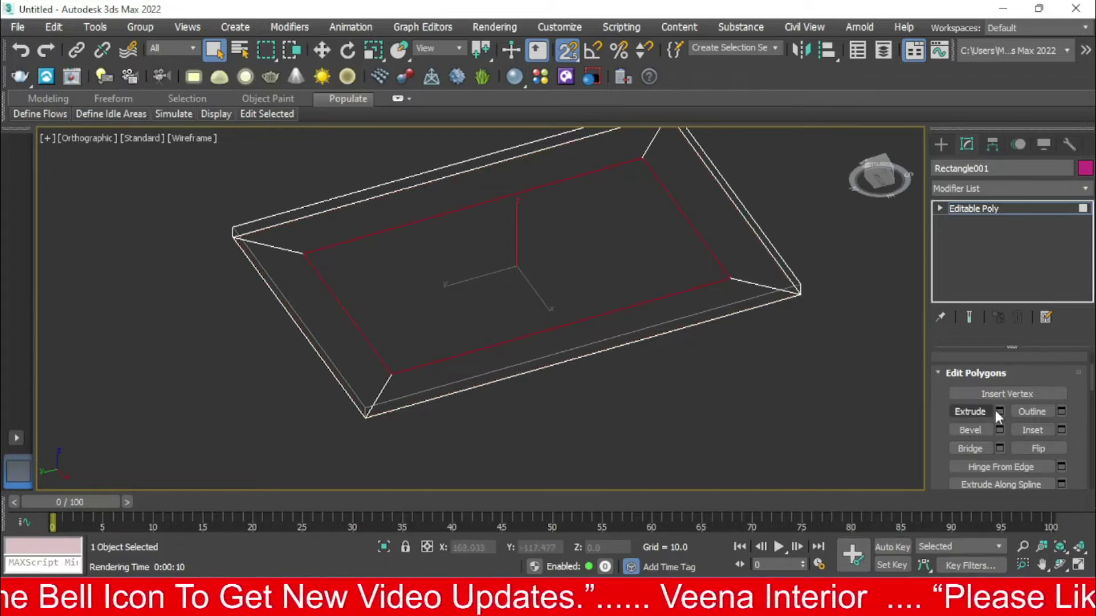
# Step: Extrude the inset inner face by -3 from the Front view to recess it
pyautogui.click(999, 411)
pyautogui.keyDown('alt'); pyautogui.moveTo(813, 388); pyautogui.dragTo(806, 431, button='middle'); pyautogui.keyUp('alt')
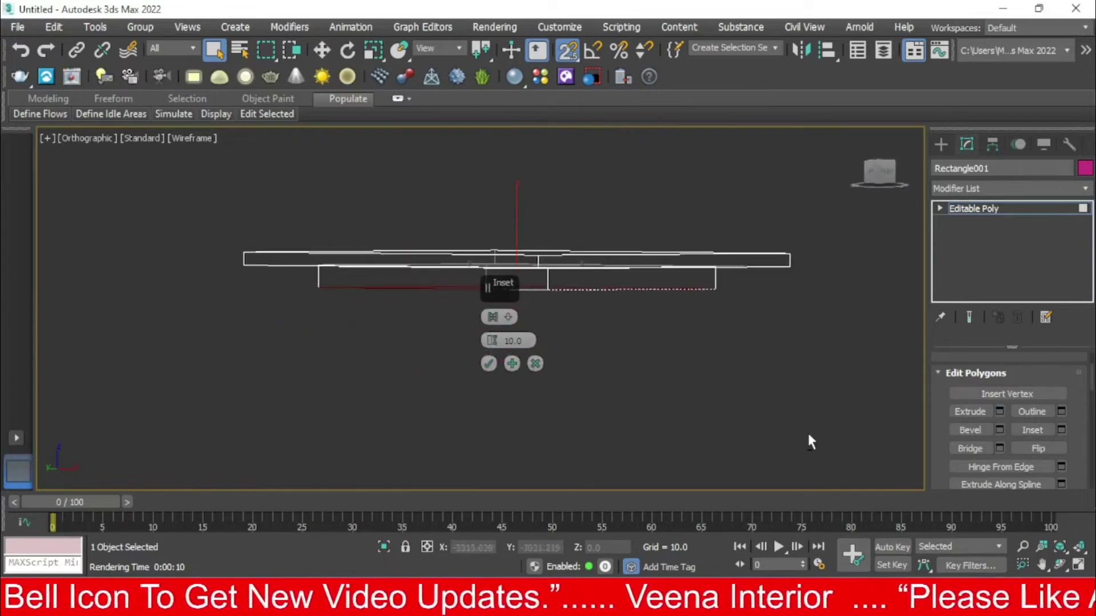
pyautogui.click(888, 174)
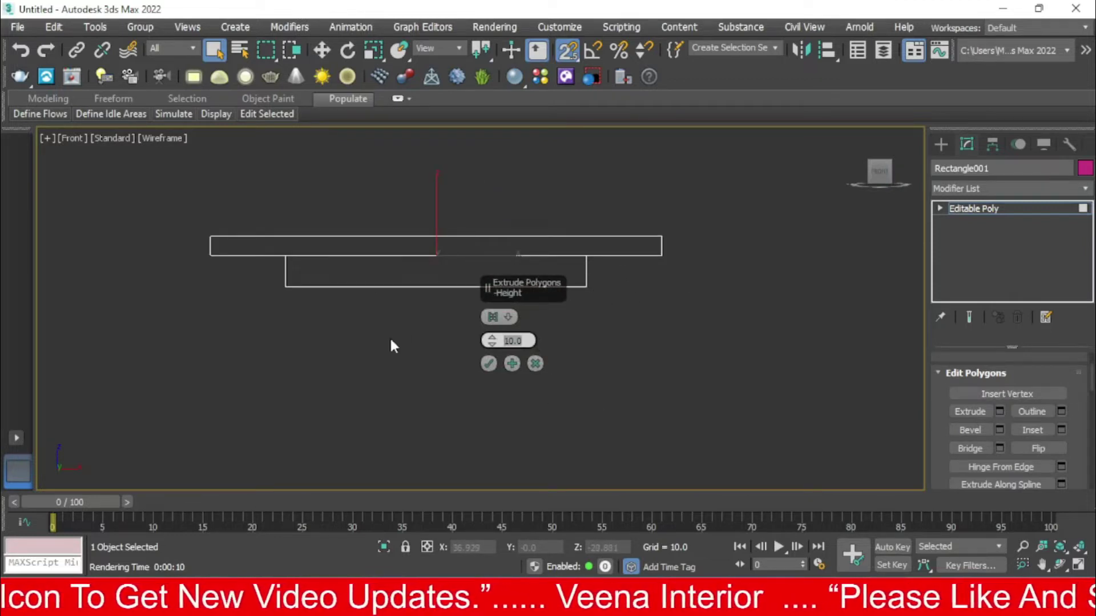
pyautogui.write('-3.0')
pyautogui.scroll(3, 321, 240)
pyautogui.click(488, 363)
pyautogui.scroll(-1, 261, 291)
pyautogui.moveTo(262, 291)
pyautogui.keyDown('alt'); pyautogui.mouseDown(button='middle')
pyautogui.moveTo(255, 241)
pyautogui.moveTo(310, 296)
pyautogui.moveTo(401, 326)
pyautogui.moveTo(257, 325)
pyautogui.moveTo(233, 265)
pyautogui.moveTo(286, 306)
pyautogui.moveTo(331, 308)
pyautogui.mouseUp(button='middle'); pyautogui.keyUp('alt')
pyautogui.press('F3')
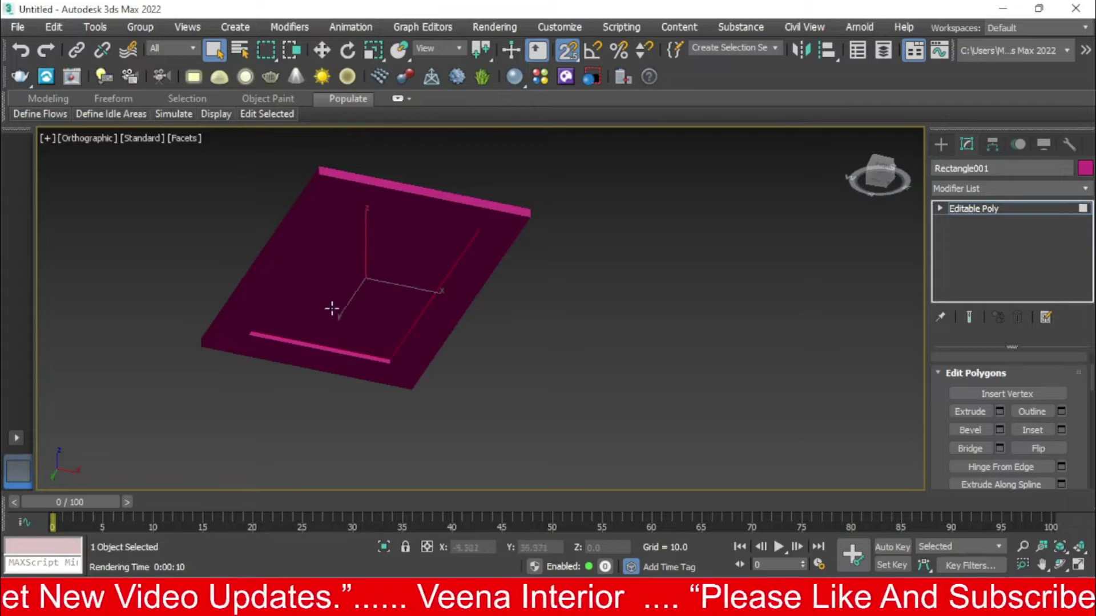
# Step: Change the slab's object colour from magenta to a light grey
pyautogui.click(1084, 168)
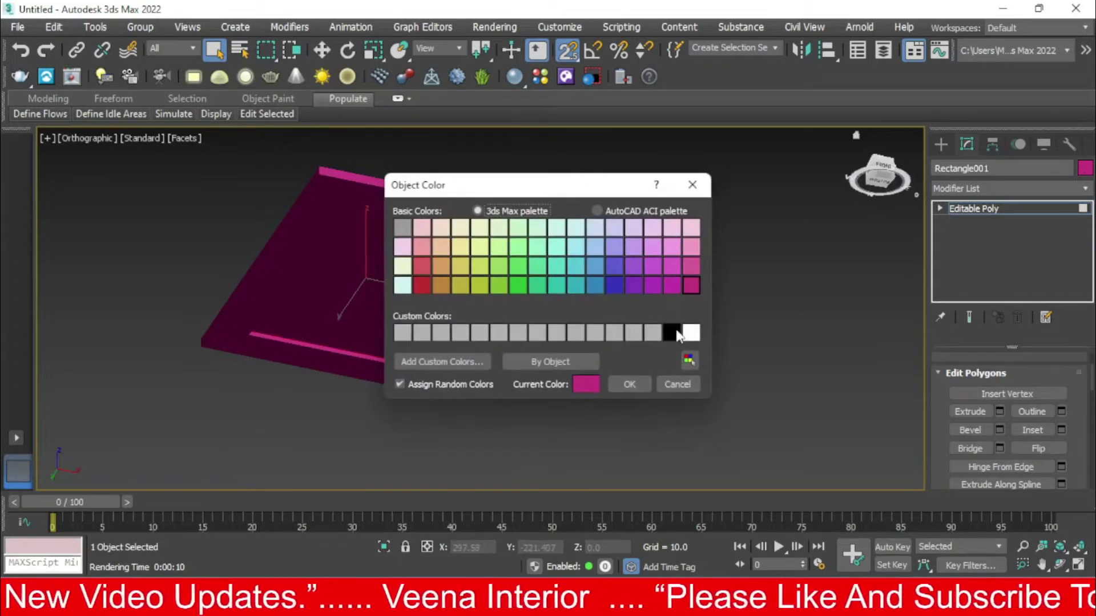
pyautogui.click(402, 228)
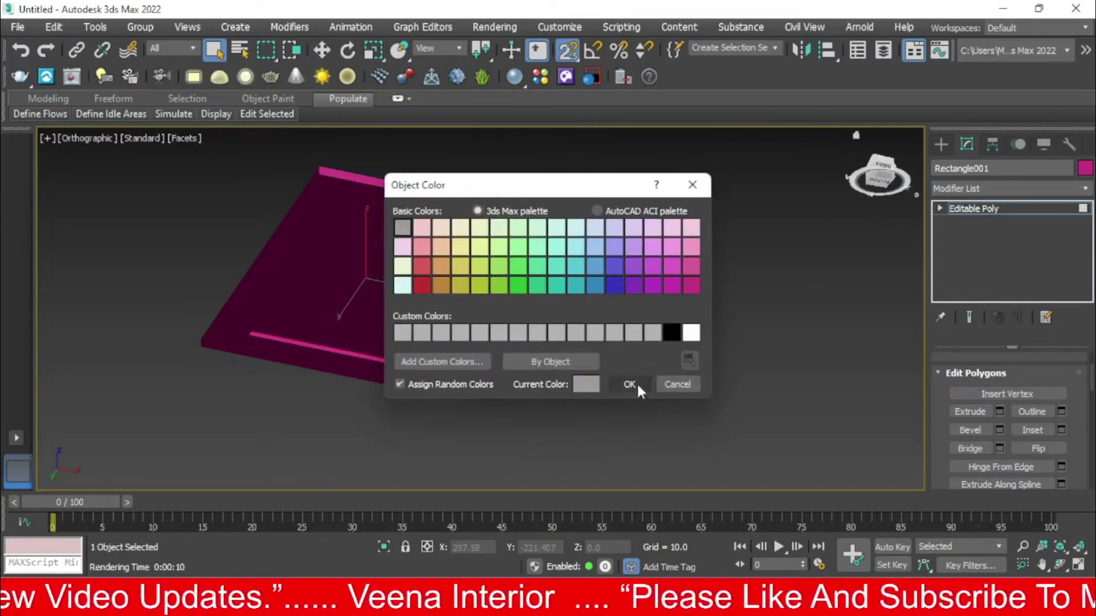
pyautogui.click(631, 385)
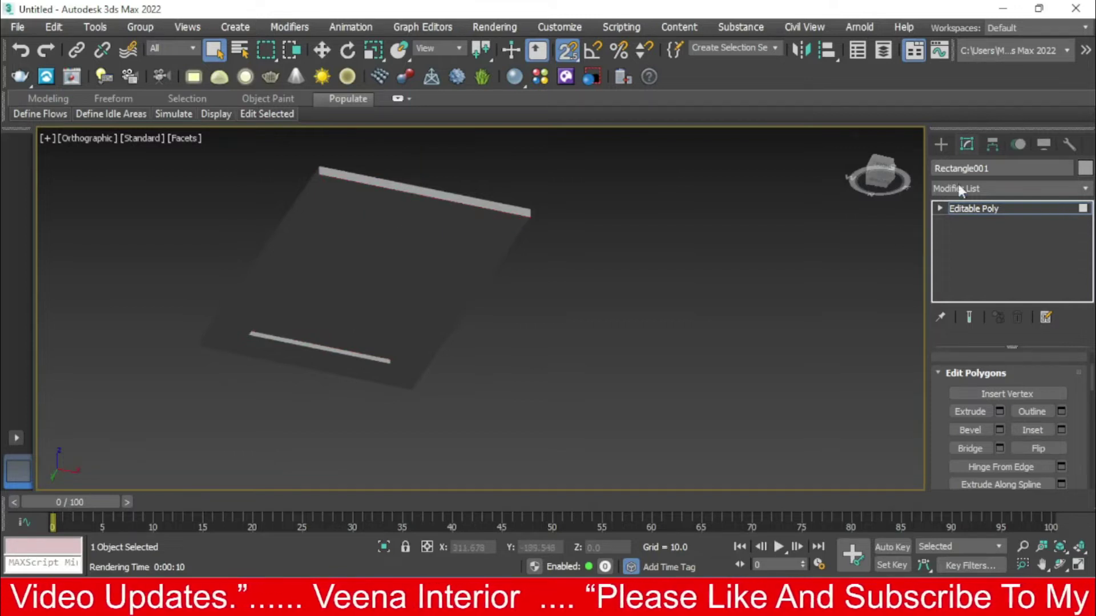
pyautogui.click(941, 144)
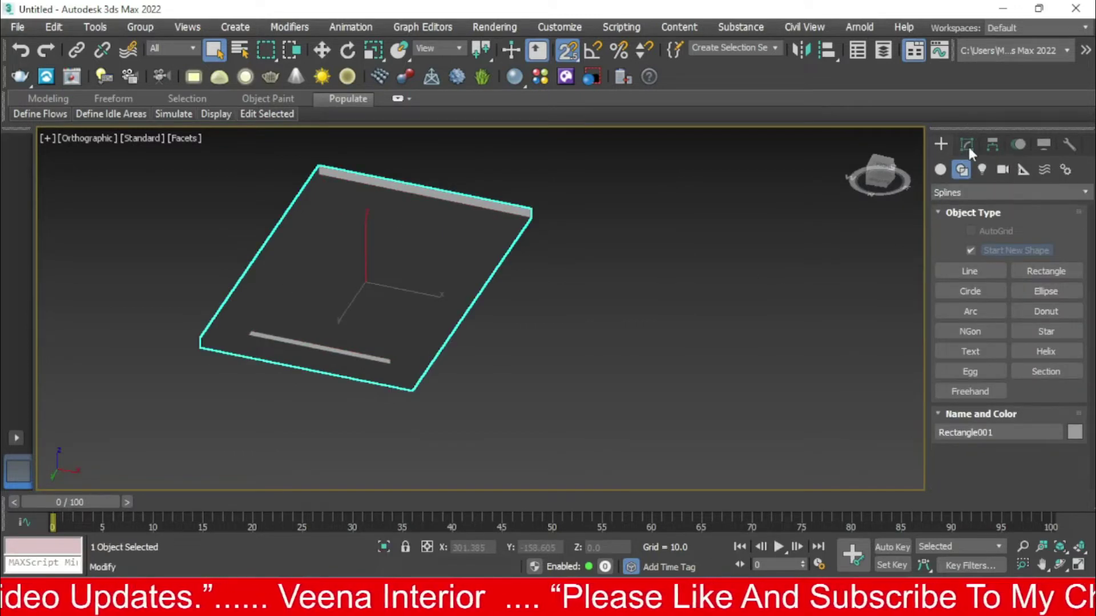
pyautogui.click(966, 144)
pyautogui.click(1084, 169)
pyautogui.click(691, 332)
pyautogui.click(628, 384)
pyautogui.click(479, 289)
# Step: In a wireframe Front view, draw a small profile rectangle at the recess edge
pyautogui.moveTo(488, 278)
pyautogui.keyDown('alt'); pyautogui.mouseDown(button='middle')
pyautogui.moveTo(343, 275)
pyautogui.moveTo(752, 269)
pyautogui.mouseUp(button='middle'); pyautogui.keyUp('alt')
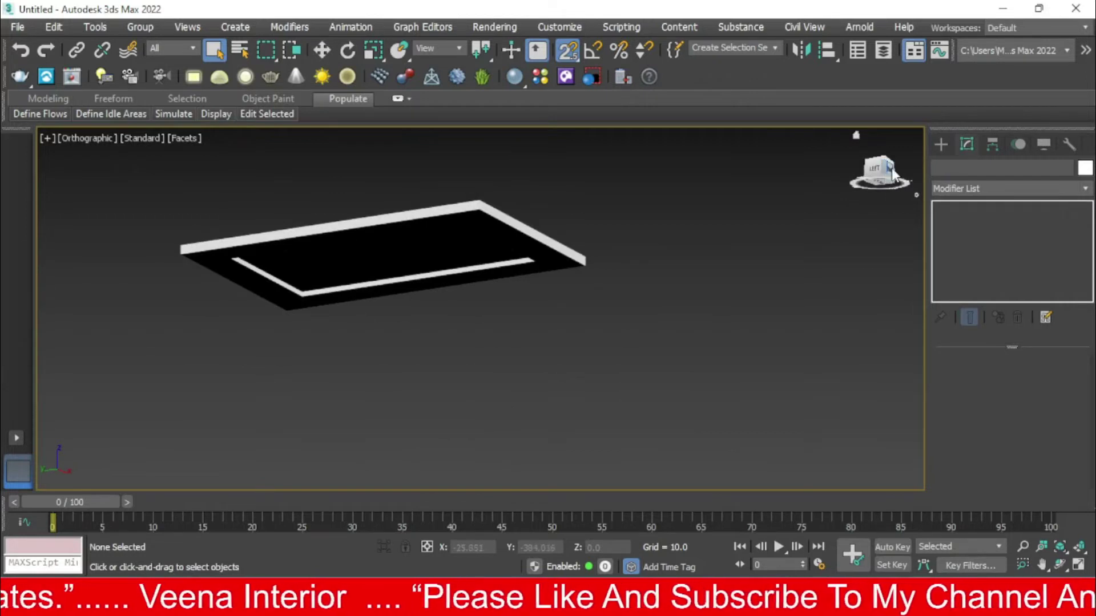
pyautogui.press('f')
pyautogui.press('F3')
pyautogui.scroll(3, 411, 227)
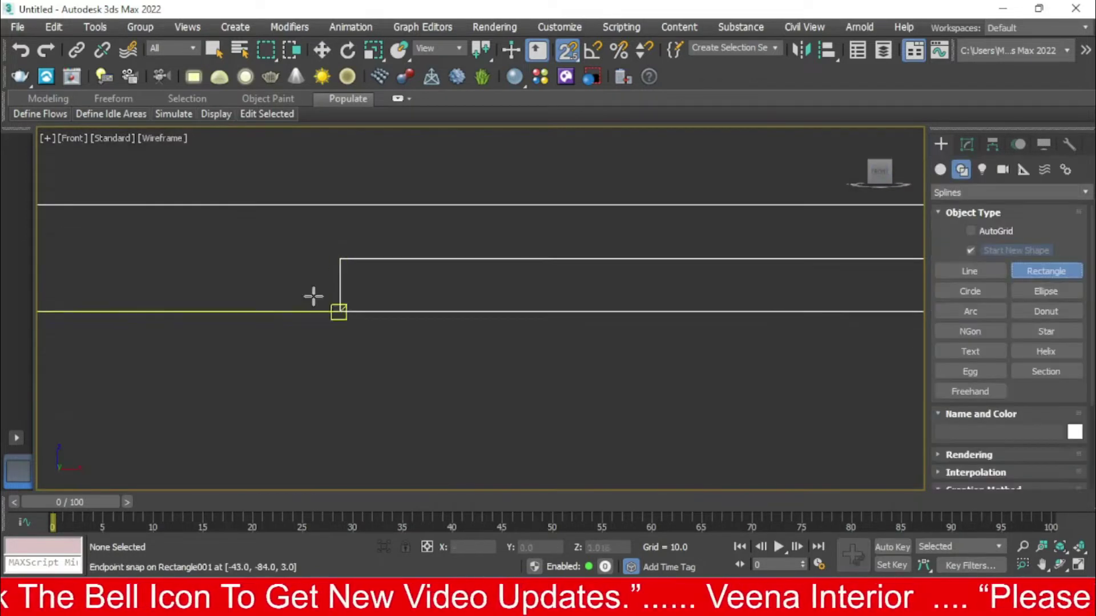
pyautogui.moveTo(339, 310)
pyautogui.mouseDown()
pyautogui.moveTo(383, 275)
pyautogui.moveTo(339, 259)
pyautogui.mouseUp()
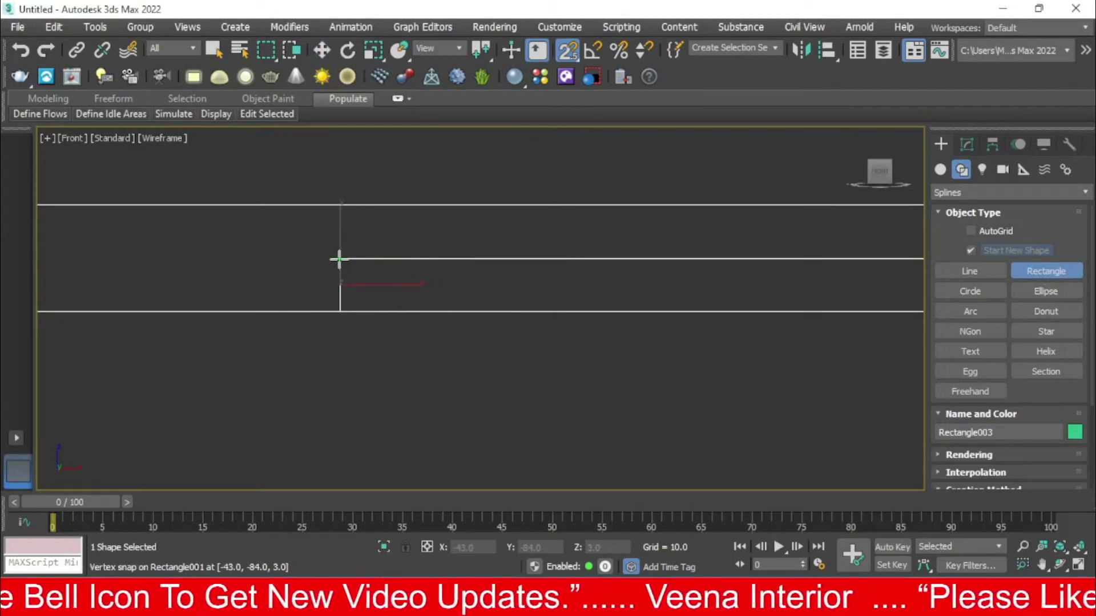
# Step: Set the profile rectangle to 3 by 2 and snap it beside the other rectangle
pyautogui.click(966, 145)
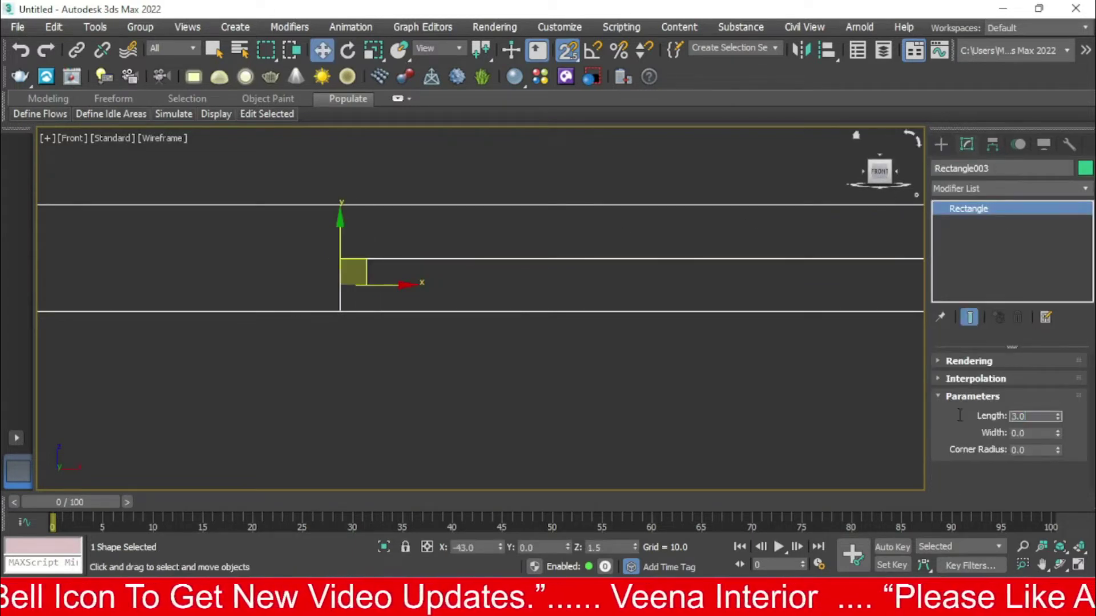
pyautogui.press('Tab')
pyautogui.write('2')
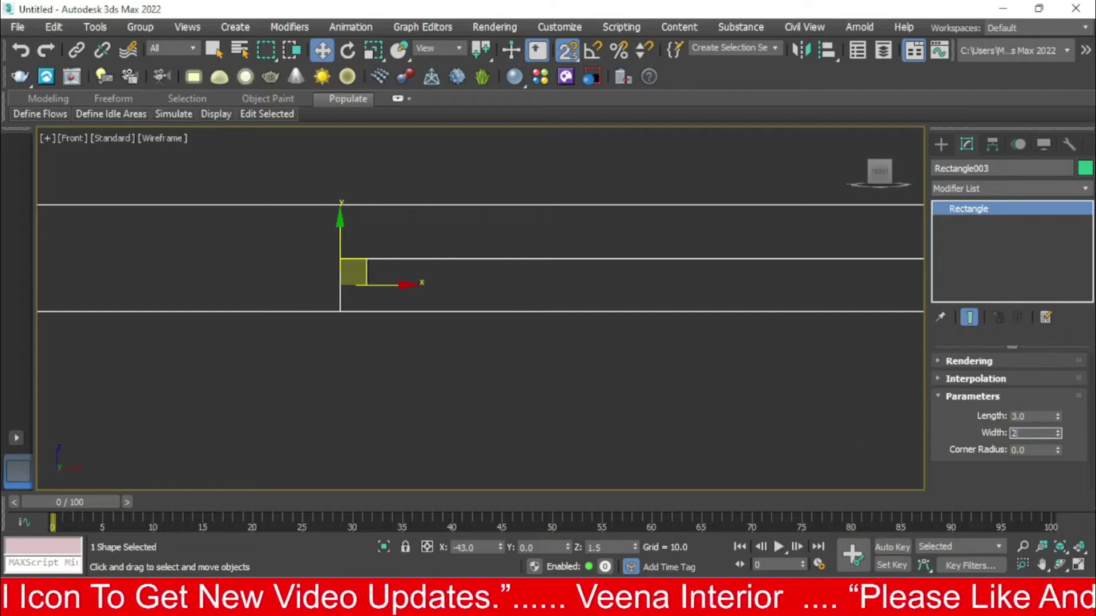
pyautogui.press('Return')
pyautogui.scroll(2, 328, 267)
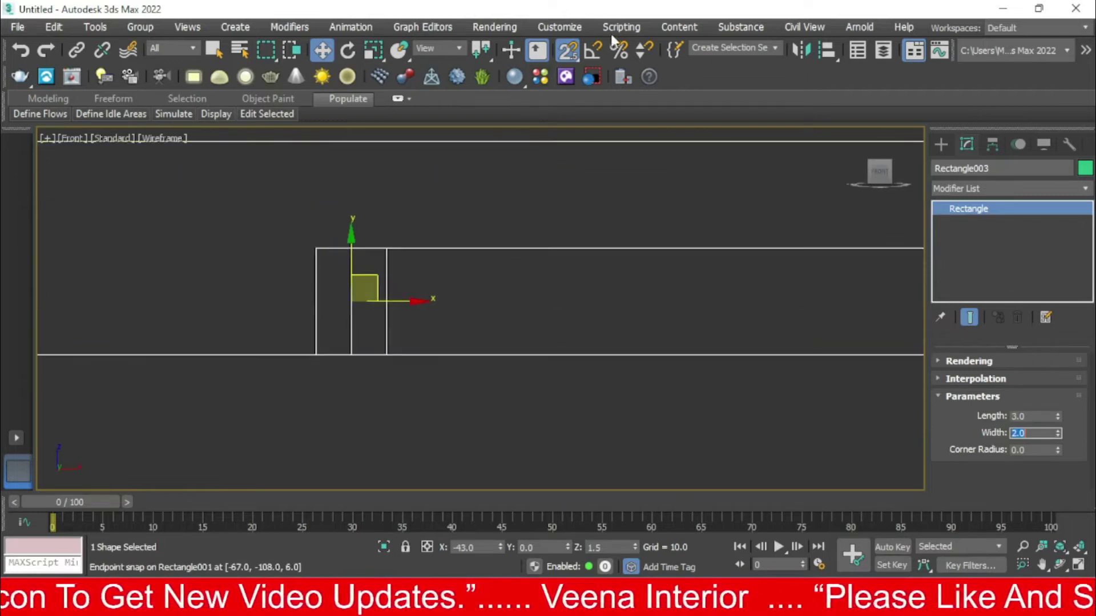
pyautogui.moveTo(314, 250); pyautogui.dragTo(351, 249)
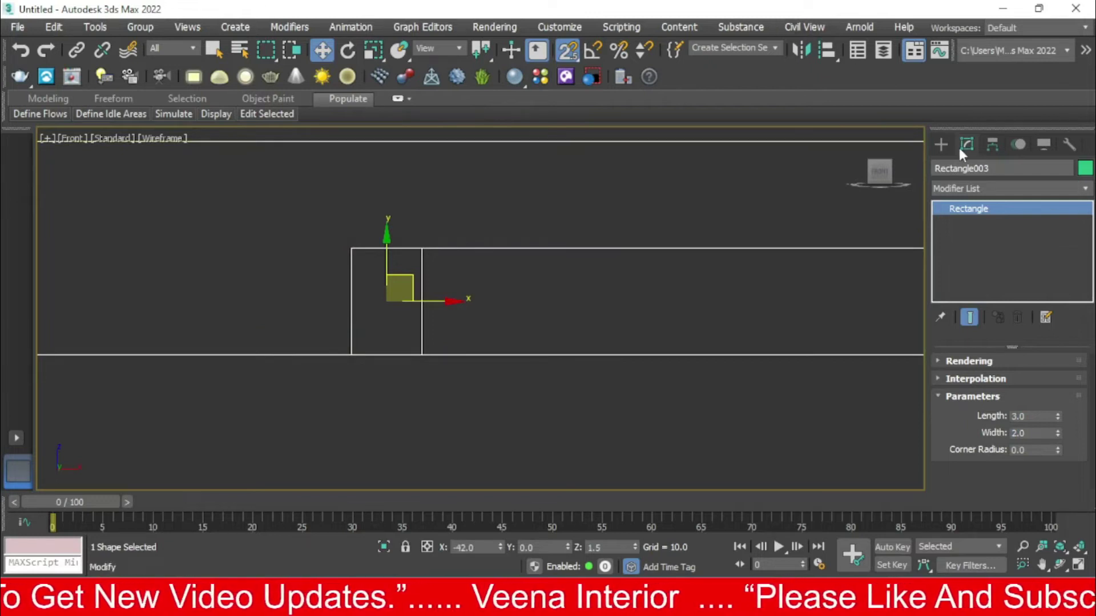
pyautogui.click(940, 144)
pyautogui.click(970, 271)
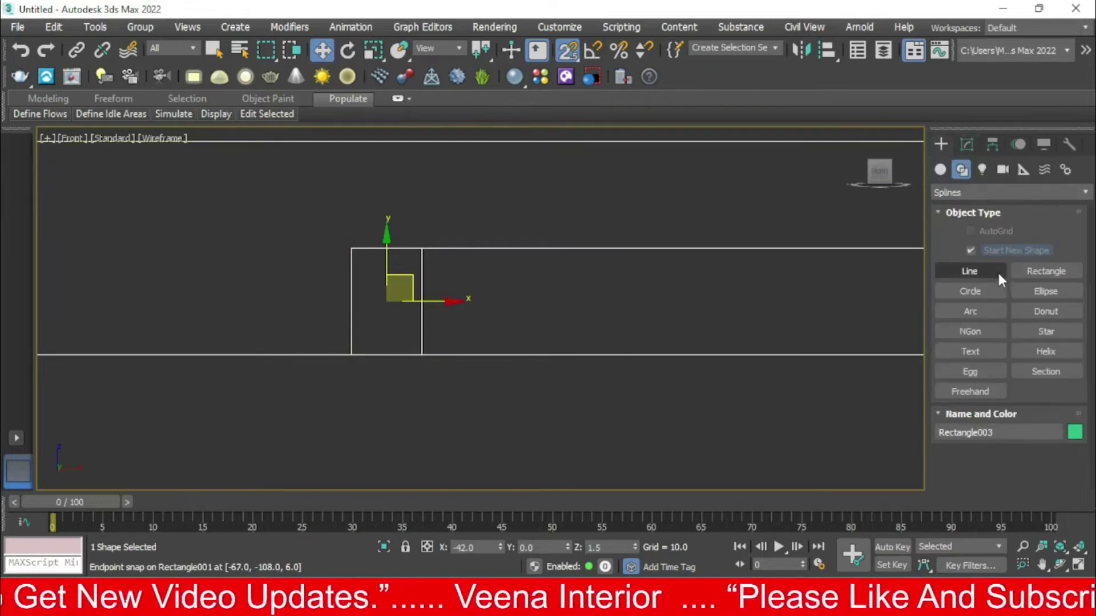
# Step: Trace the profile line from the rectangle corner up the slanted edge to the top
pyautogui.click(352, 353)
pyautogui.click(386, 354)
pyautogui.scroll(2, 387, 318)
pyautogui.click(384, 332)
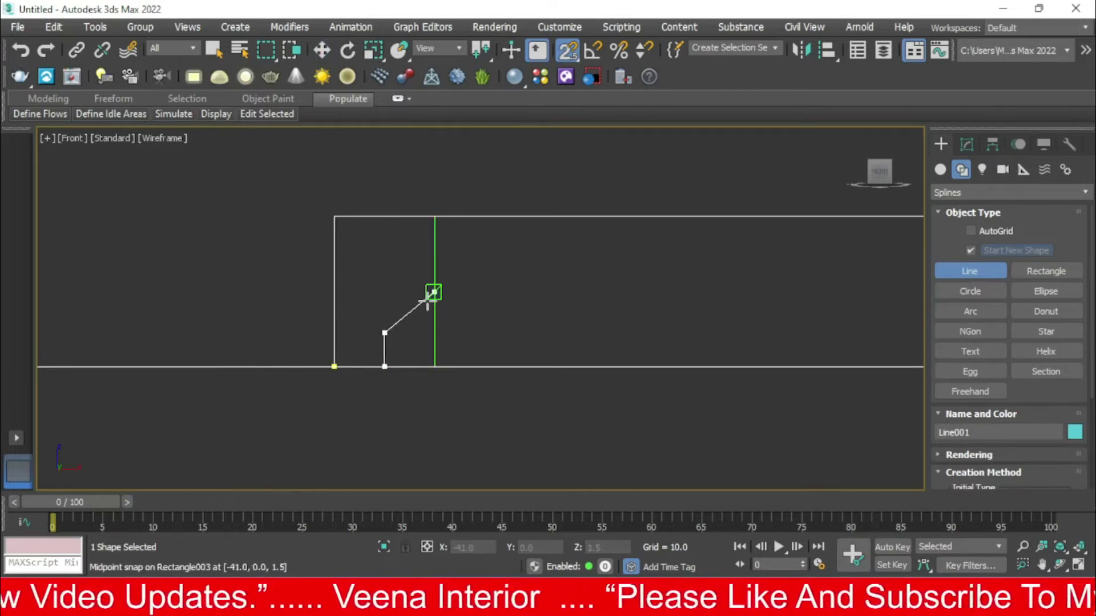
pyautogui.scroll(2, 416, 277)
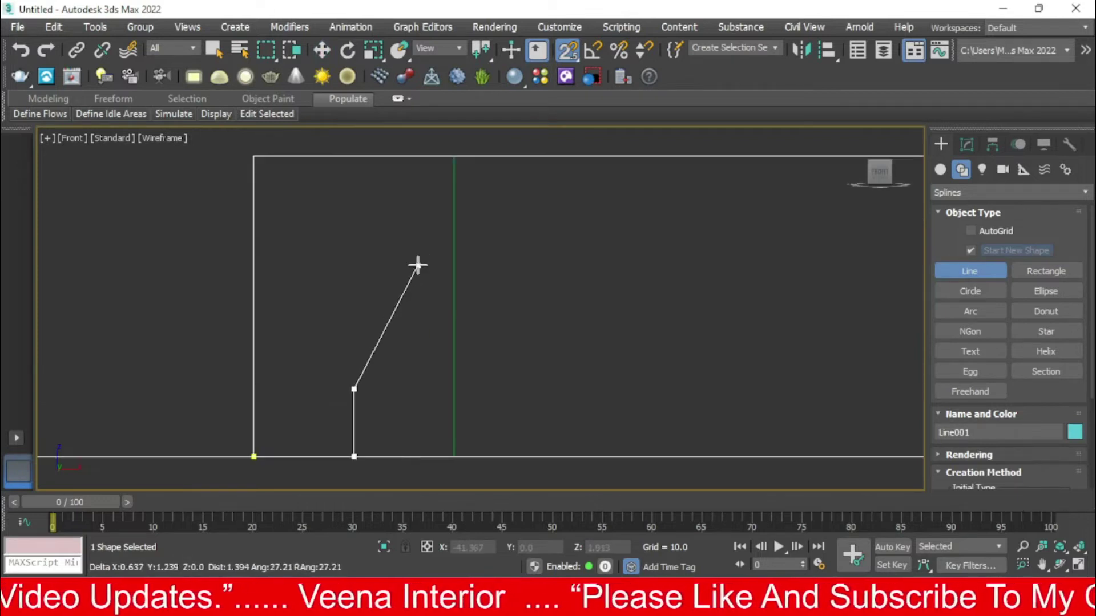
pyautogui.click(417, 264)
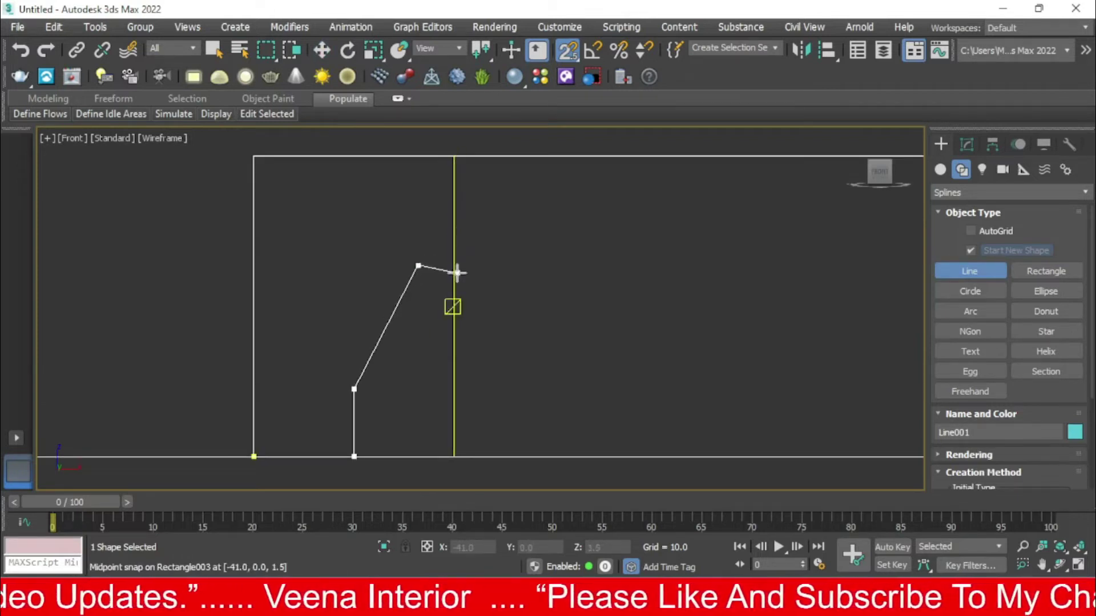
pyautogui.scroll(2, 450, 259)
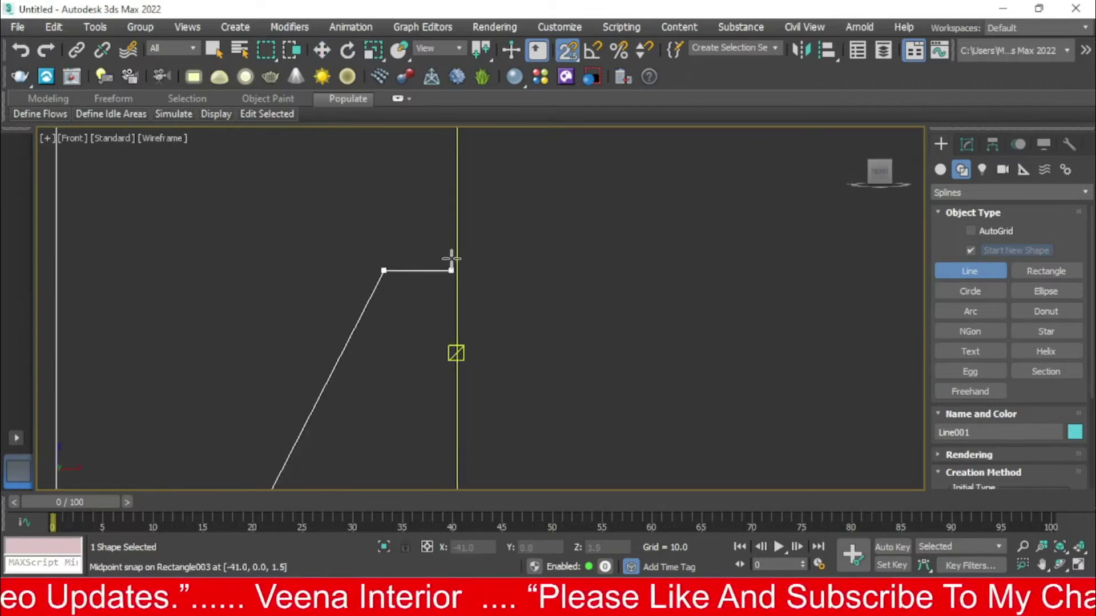
pyautogui.click(455, 350)
pyautogui.scroll(-4, 455, 242)
pyautogui.click(450, 226)
# Step: Add the top-left vertex and close the spline at its starting point
pyautogui.click(251, 226)
pyautogui.scroll(-3, 252, 226)
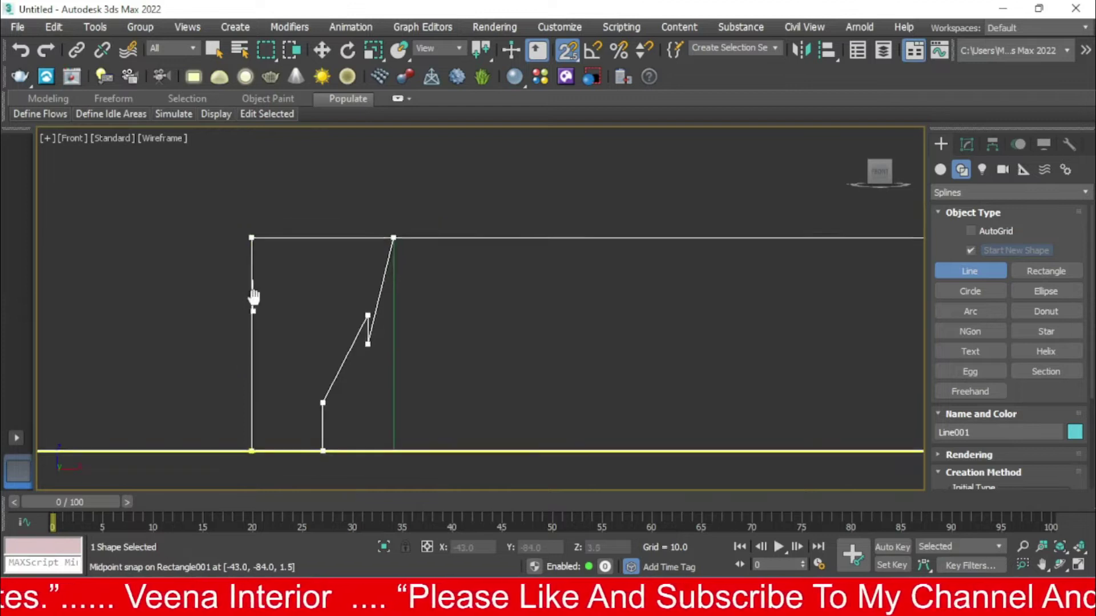
pyautogui.moveTo(255, 297); pyautogui.dragTo(255, 236, button='middle')
pyautogui.click(259, 391)
pyautogui.click(517, 309)
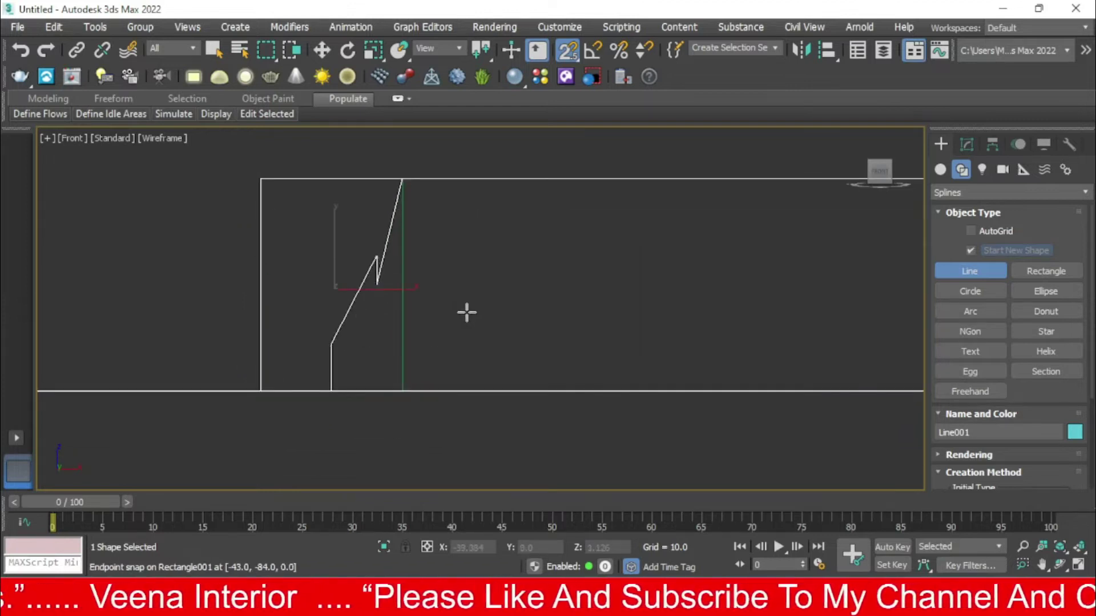
pyautogui.click(966, 144)
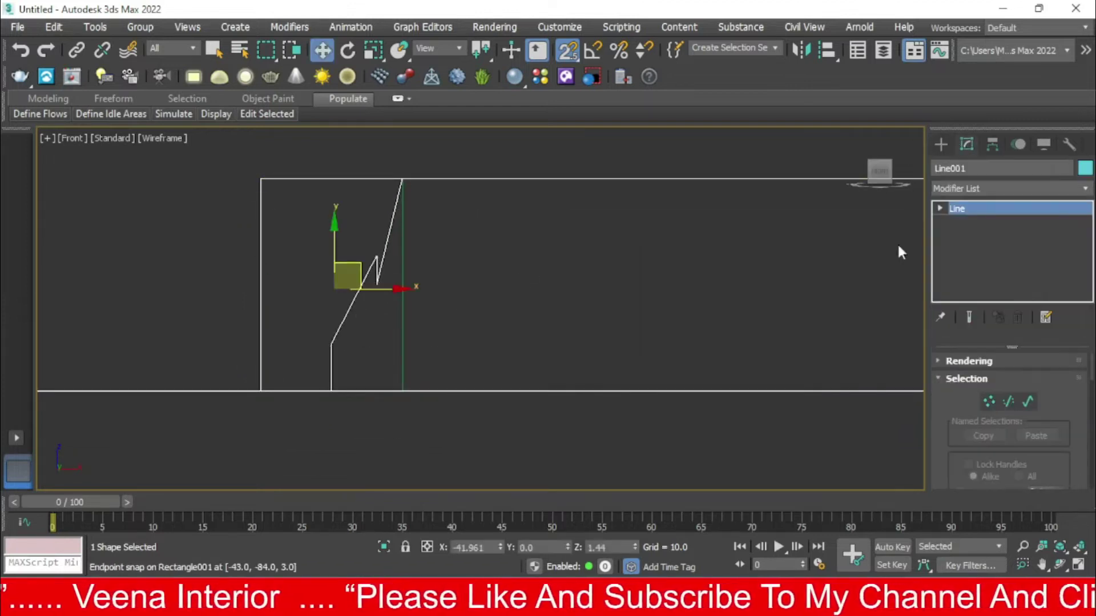
# Step: At Vertex level with snaps off, move a profile vertex to the right
pyautogui.click(982, 399)
pyautogui.scroll(2, 415, 266)
pyautogui.scroll(2, 415, 266)
pyautogui.moveTo(262, 296)
pyautogui.mouseDown()
pyautogui.moveTo(331, 347)
pyautogui.moveTo(356, 314)
pyautogui.mouseUp()
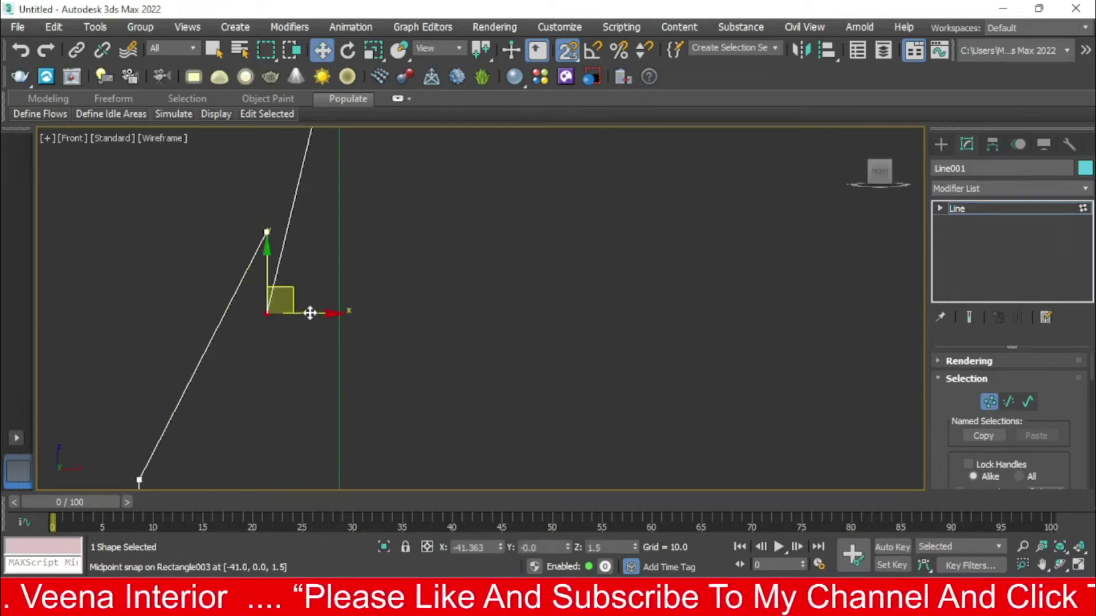
pyautogui.hotkey('ctrl', 'z')
pyautogui.click(567, 50)
pyautogui.moveTo(303, 312)
pyautogui.mouseDown()
pyautogui.moveTo(367, 323)
pyautogui.moveTo(373, 335)
pyautogui.moveTo(336, 206)
pyautogui.mouseUp()
pyautogui.scroll(-4, 482, 206)
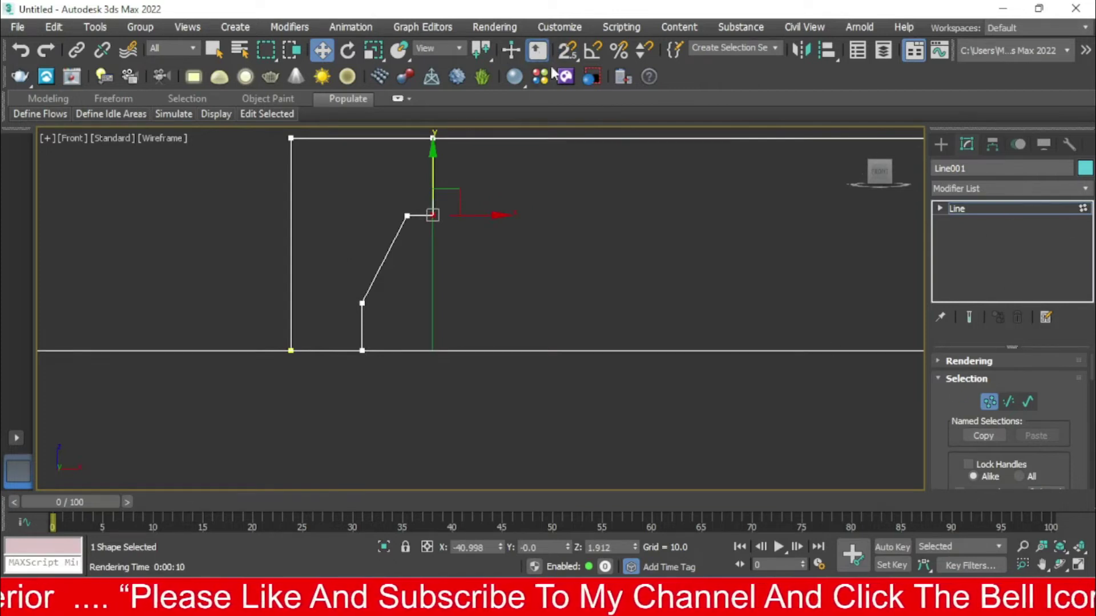
pyautogui.scroll(2, 388, 267)
pyautogui.scroll(2, 445, 189)
pyautogui.scroll(-1, 450, 183)
# Step: Shift the top corner vertex left and raise the slanted edge's lower end
pyautogui.click(419, 185)
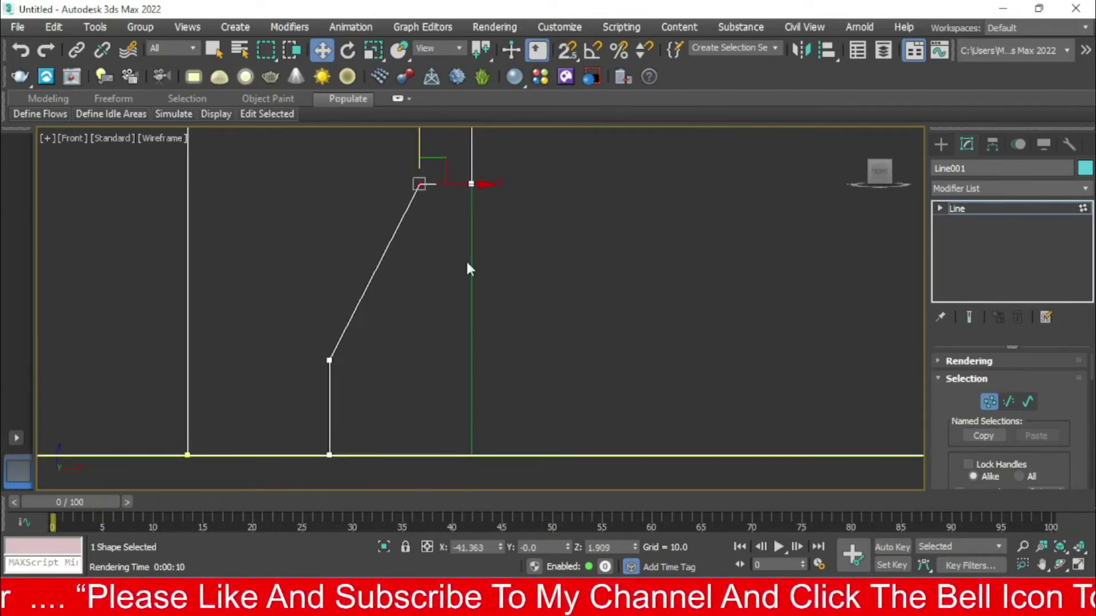
pyautogui.moveTo(439, 183); pyautogui.dragTo(425, 183)
pyautogui.click(329, 359)
pyautogui.moveTo(329, 327); pyautogui.dragTo(329, 267)
pyautogui.click(404, 184)
pyautogui.moveTo(404, 152); pyautogui.dragTo(408, 157)
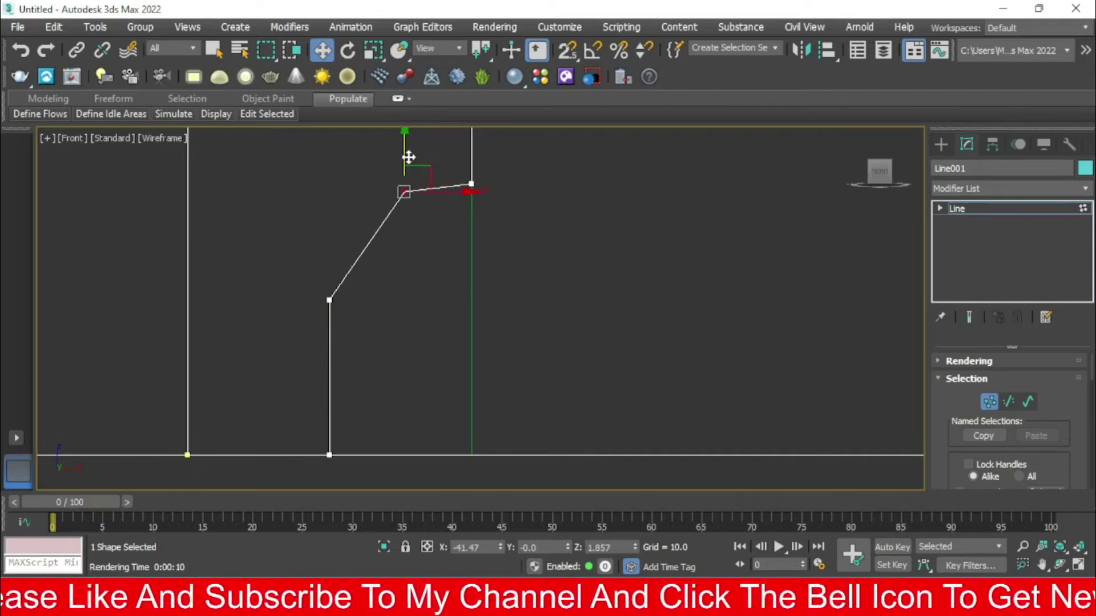
pyautogui.hotkey('ctrl', 'z')
pyautogui.moveTo(1066, 411); pyautogui.dragTo(1076, 307)
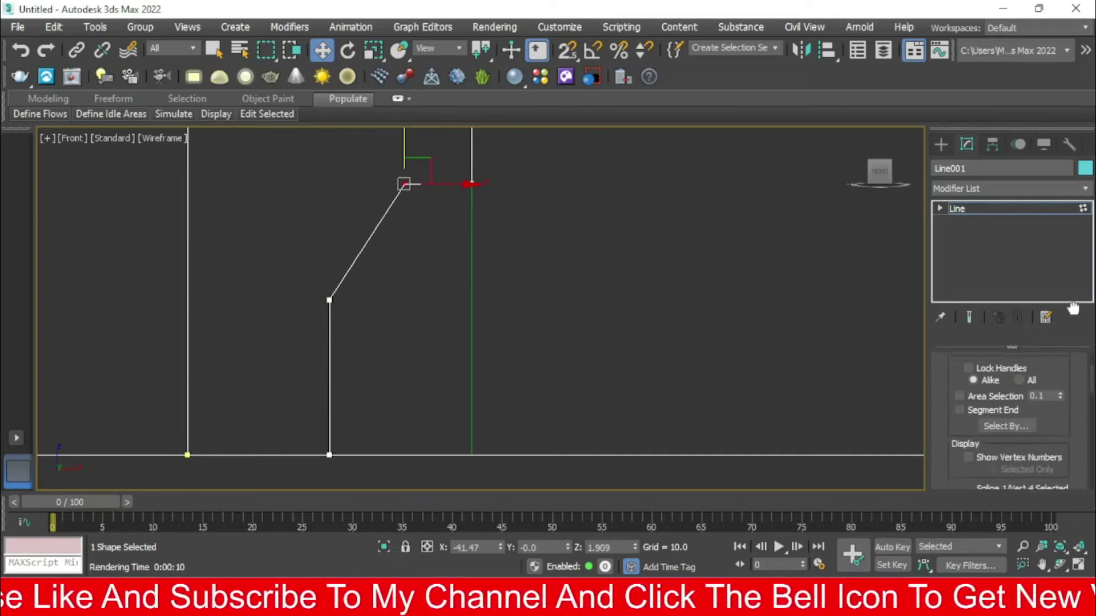
# Step: Fillet the top corner and lower vertices to round the edge into an S-curve
pyautogui.scroll(-3, 1062, 399)
pyautogui.scroll(-2, 1057, 359)
pyautogui.scroll(-3, 1059, 351)
pyautogui.scroll(-3, 1067, 308)
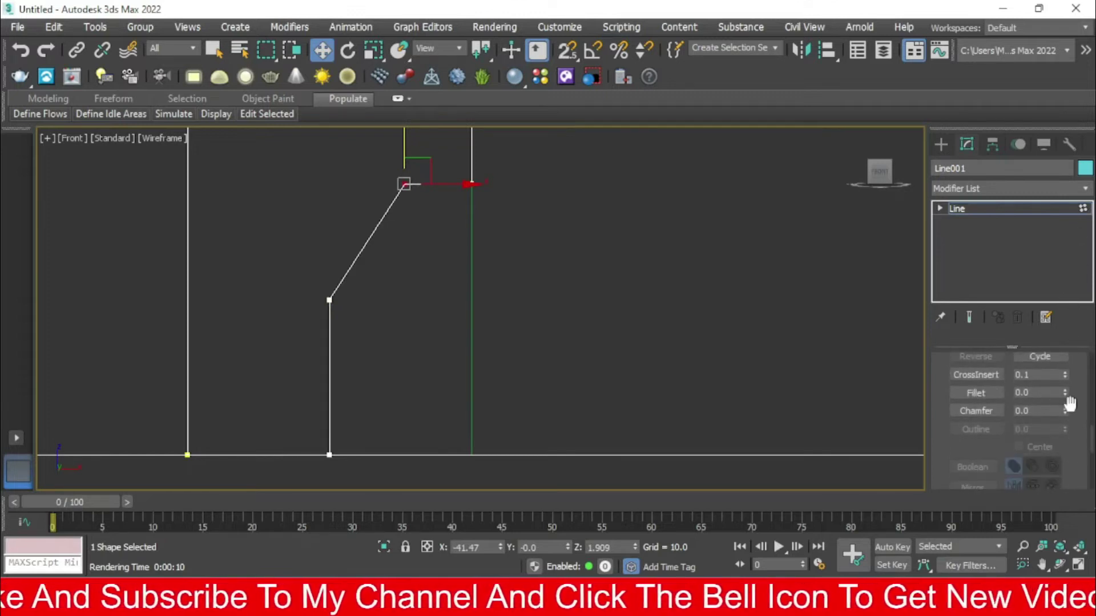
pyautogui.moveTo(1066, 393); pyautogui.dragTo(1066, 376)
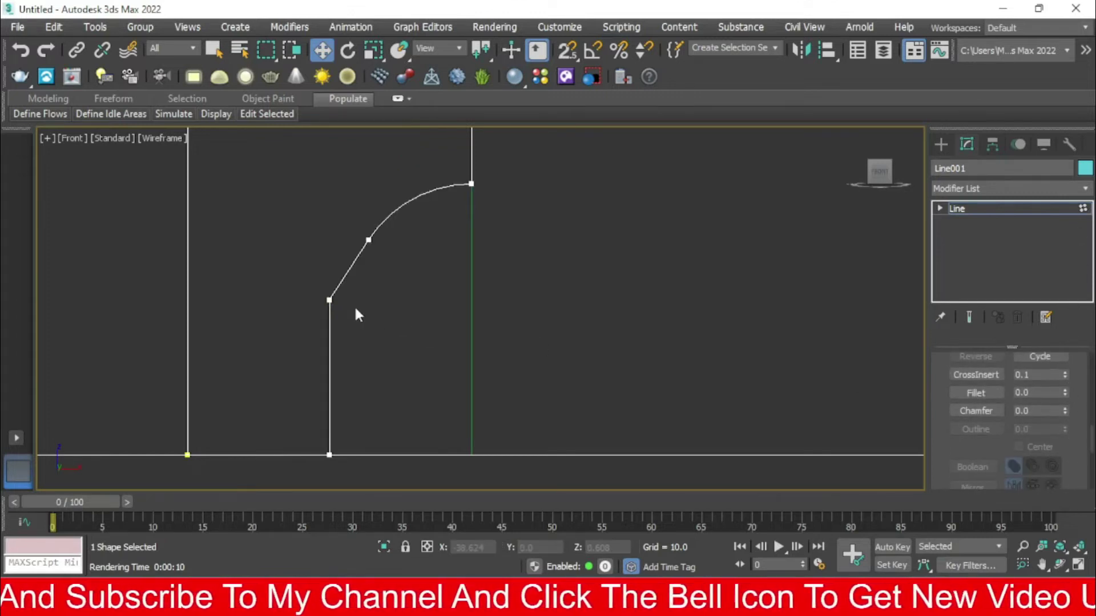
pyautogui.click(330, 299)
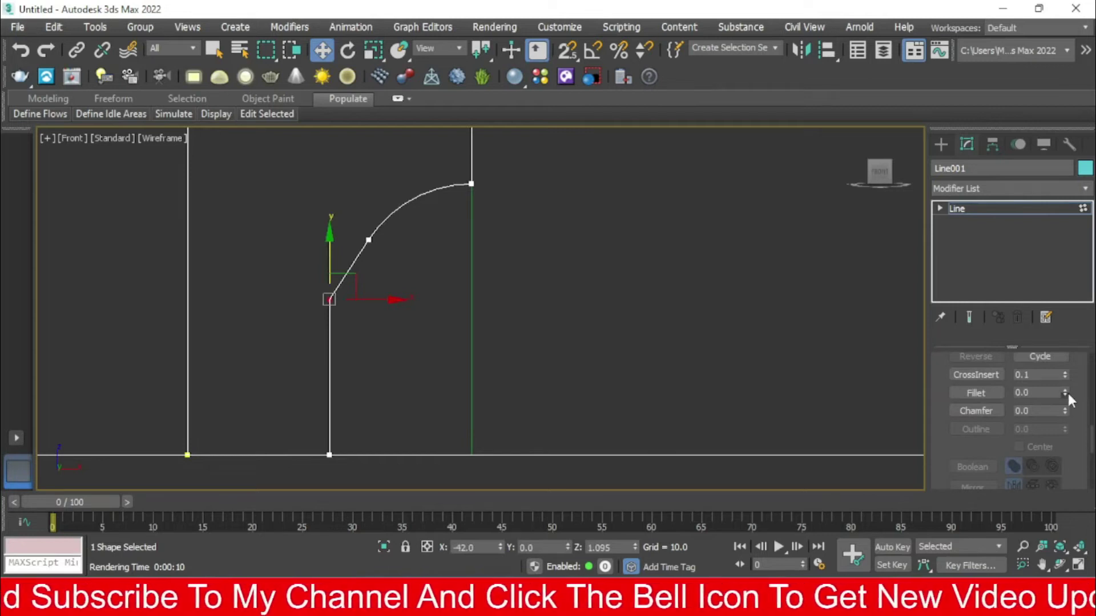
pyautogui.moveTo(1065, 394); pyautogui.dragTo(1067, 368)
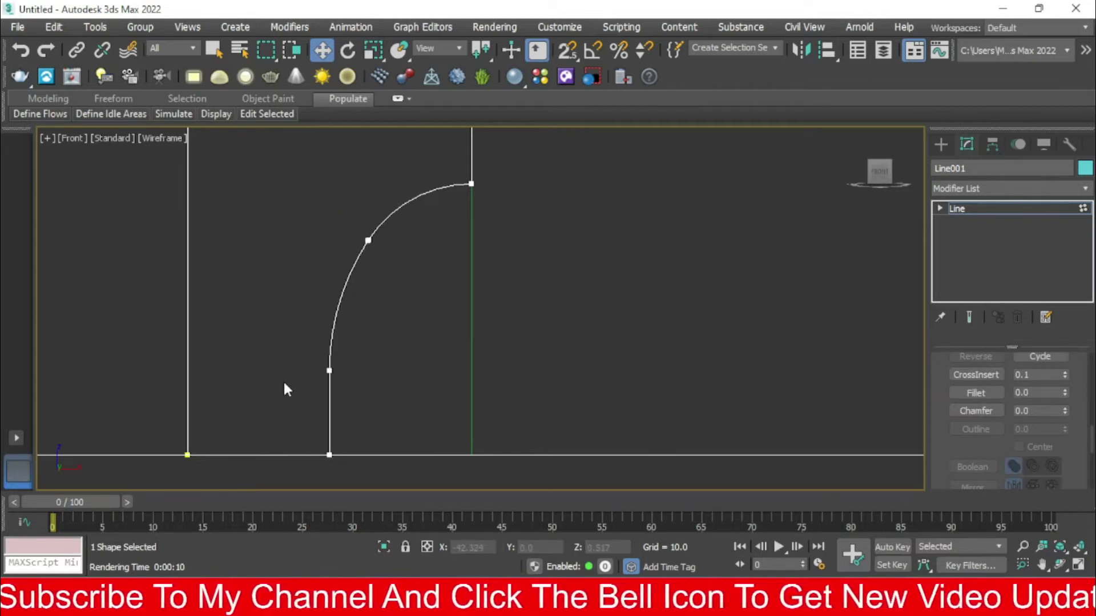
pyautogui.moveTo(287, 366); pyautogui.dragTo(368, 395)
pyautogui.click(329, 454)
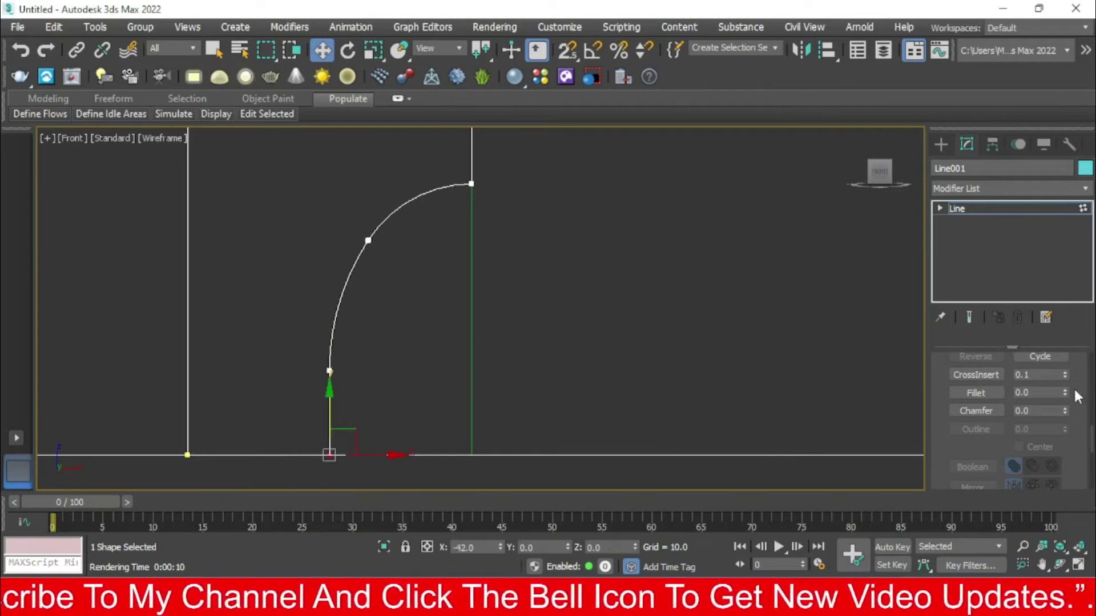
pyautogui.moveTo(1065, 393); pyautogui.dragTo(1065, 376)
# Step: Lightly fillet the top-right vertex and raise the top curve vertex slightly
pyautogui.scroll(-2, 371, 216)
pyautogui.click(460, 257)
pyautogui.moveTo(1066, 394); pyautogui.dragTo(1058, 372)
pyautogui.moveTo(428, 215); pyautogui.dragTo(528, 308)
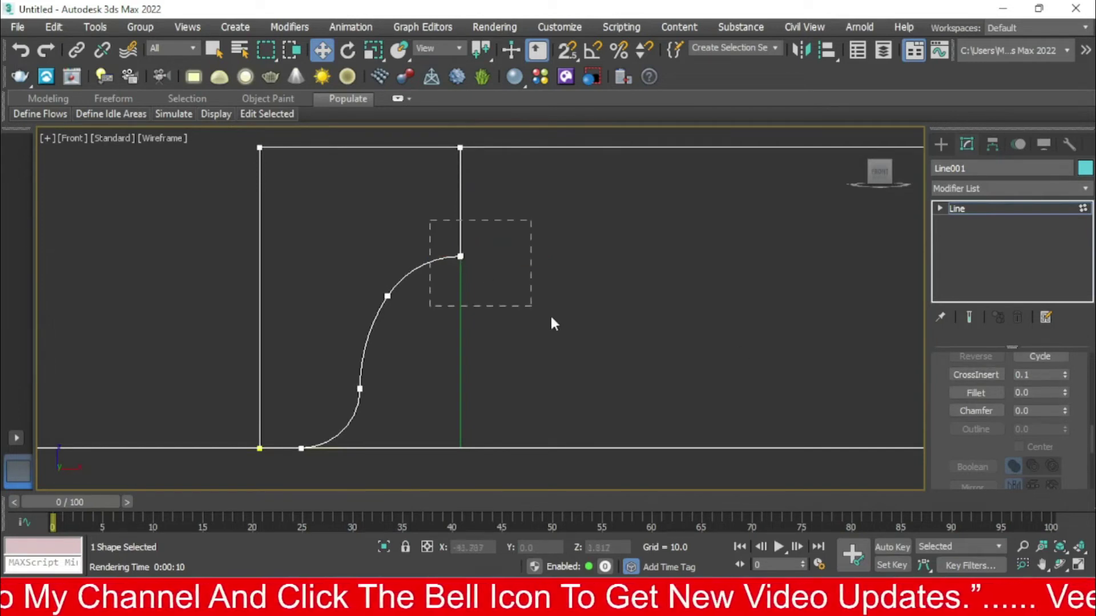
pyautogui.moveTo(1066, 395); pyautogui.dragTo(1063, 388)
pyautogui.moveTo(539, 324); pyautogui.dragTo(537, 320)
pyautogui.moveTo(460, 206)
pyautogui.mouseDown()
pyautogui.moveTo(456, 192)
pyautogui.moveTo(457, 207)
pyautogui.mouseUp()
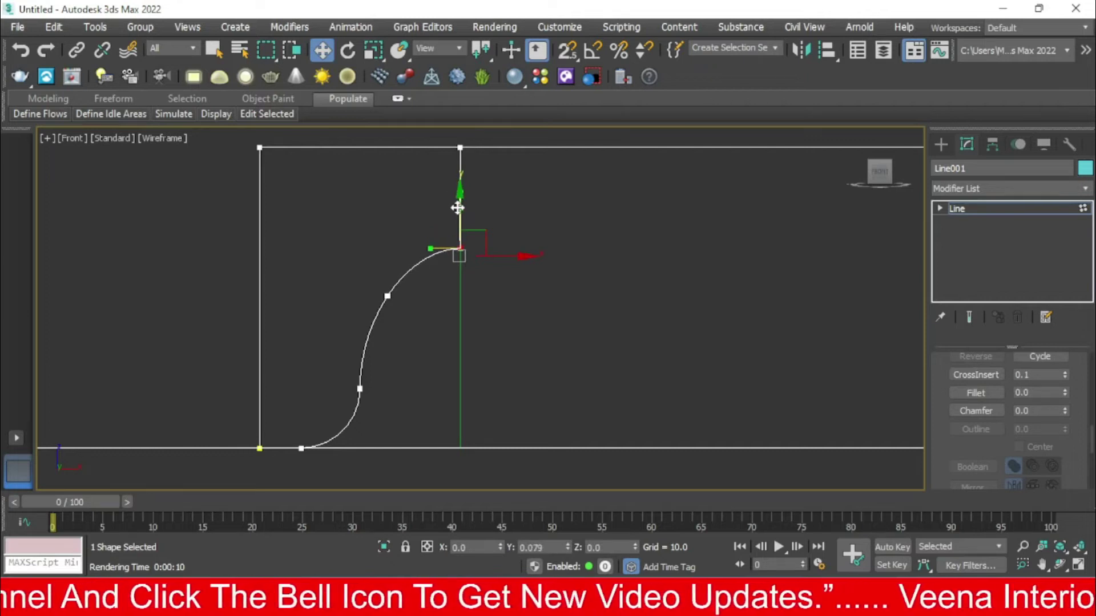
pyautogui.click(1065, 392)
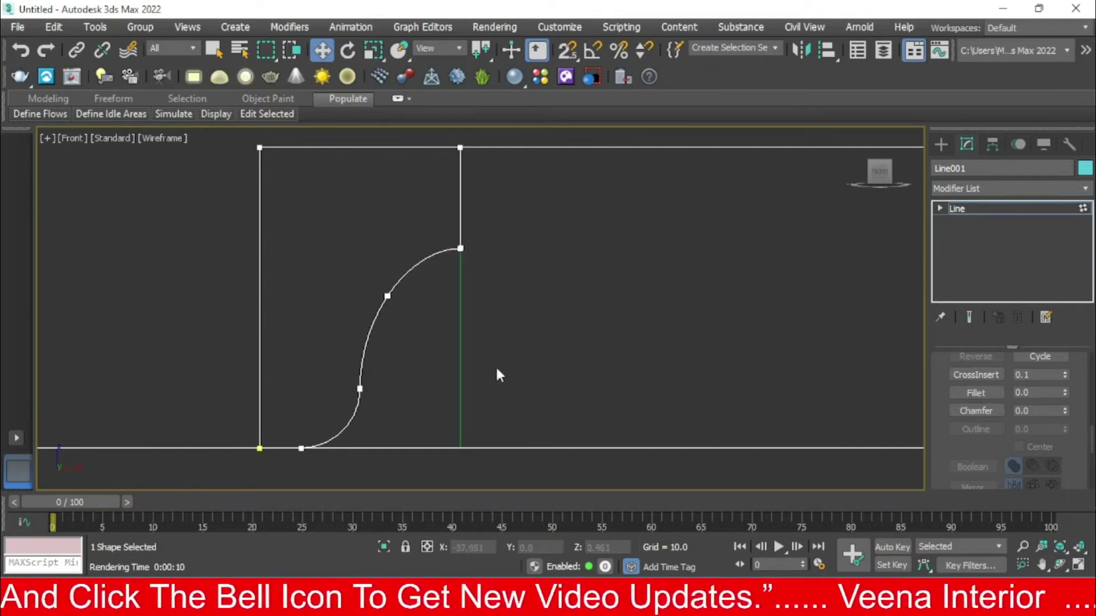
# Step: Return to shape creation and switch to a zoomed-out Top view
pyautogui.click(941, 144)
pyautogui.scroll(-3, 746, 266)
pyautogui.moveTo(747, 266)
pyautogui.keyDown('alt'); pyautogui.mouseDown(button='middle')
pyautogui.moveTo(734, 312)
pyautogui.moveTo(537, 321)
pyautogui.mouseUp(button='middle'); pyautogui.keyUp('alt')
pyautogui.press('t')
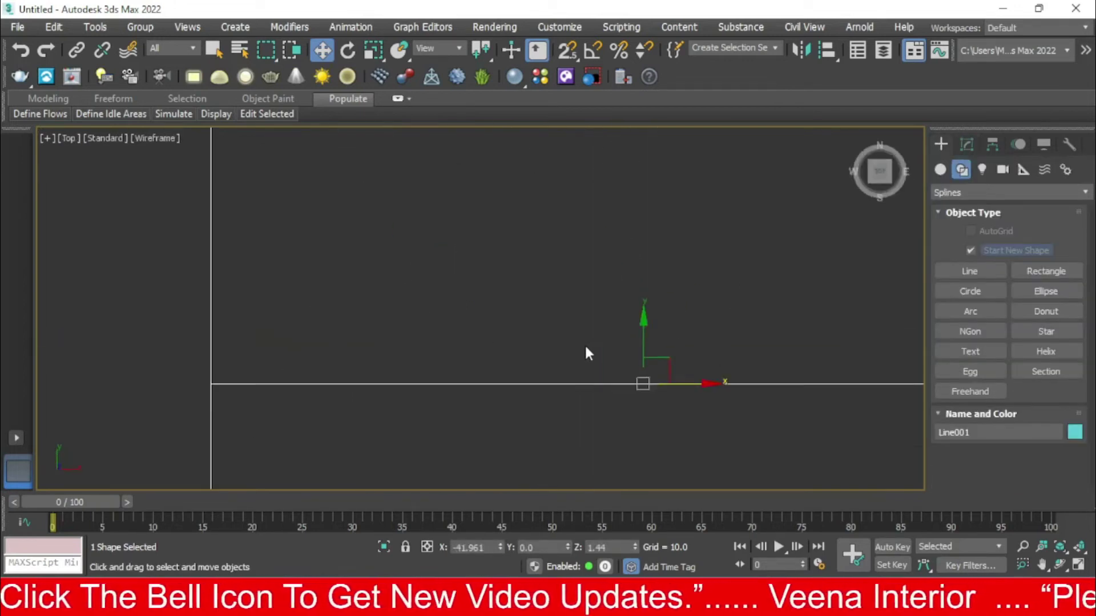
pyautogui.scroll(-3, 536, 319)
pyautogui.scroll(-3, 542, 333)
pyautogui.scroll(-4, 501, 304)
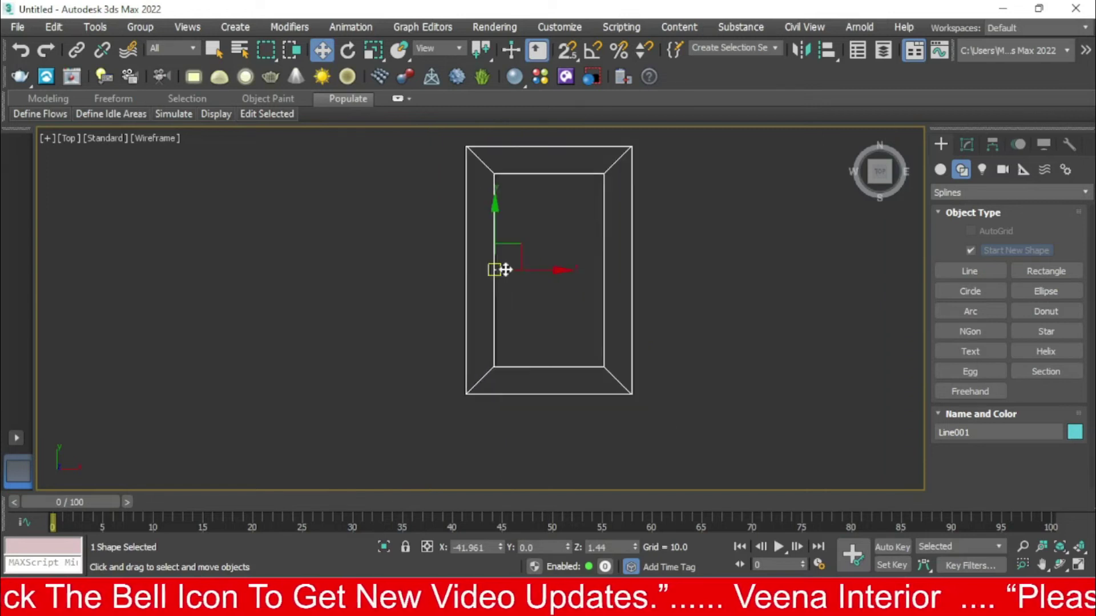
# Step: With snaps on, trace a 168 by 96 rectangle over the inner recessed panel
pyautogui.click(1028, 272)
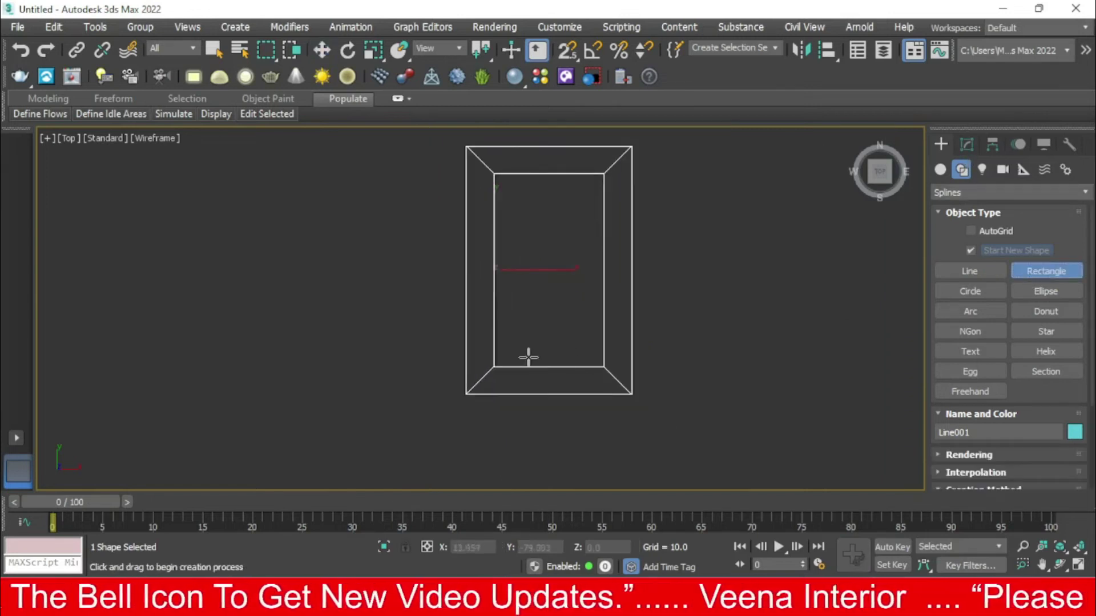
pyautogui.click(566, 50)
pyautogui.moveTo(493, 366)
pyautogui.mouseDown()
pyautogui.moveTo(578, 201)
pyautogui.moveTo(604, 173)
pyautogui.mouseUp()
pyautogui.scroll(-2, 631, 276)
pyautogui.scroll(4, 641, 281)
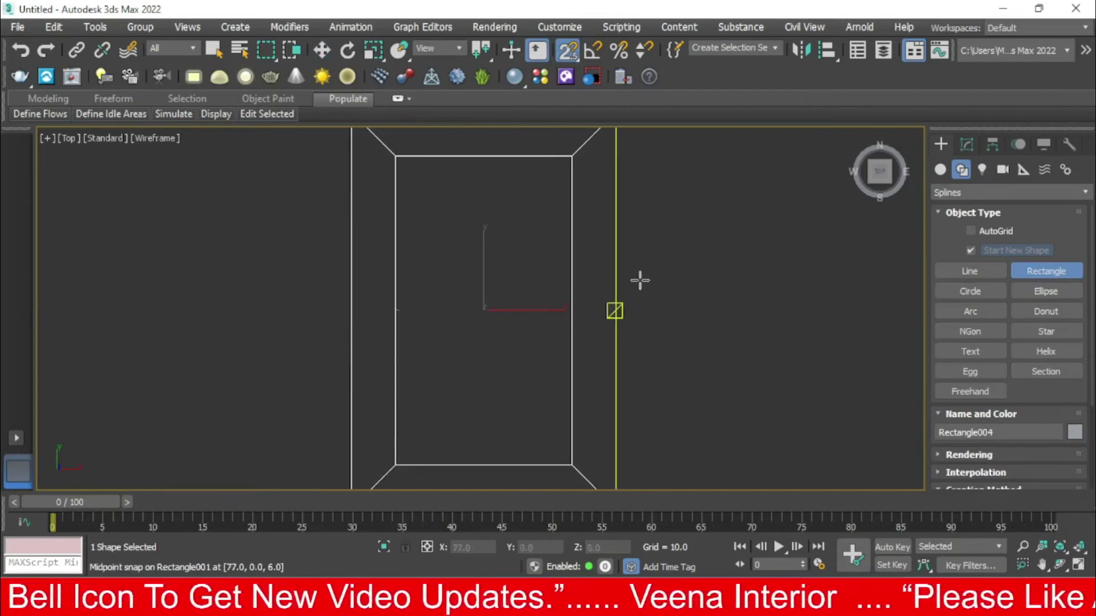
pyautogui.press('f')
pyautogui.scroll(1, 585, 328)
pyautogui.scroll(1, 171, 277)
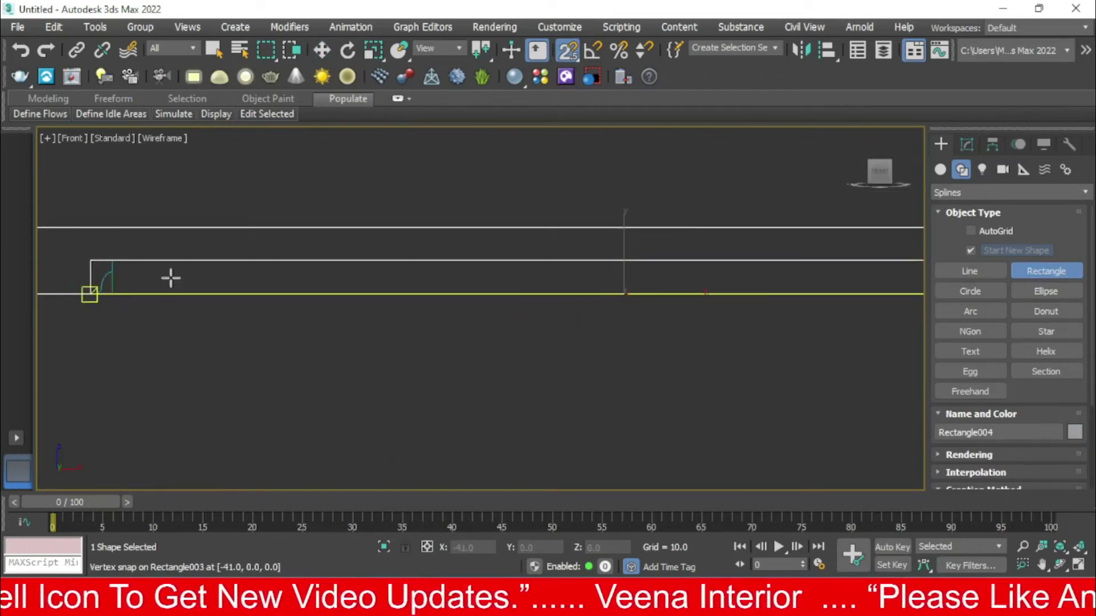
pyautogui.click(964, 146)
# Step: Add a Sweep modifier to Rectangle004 using Line001 as the custom section
pyautogui.press('w')
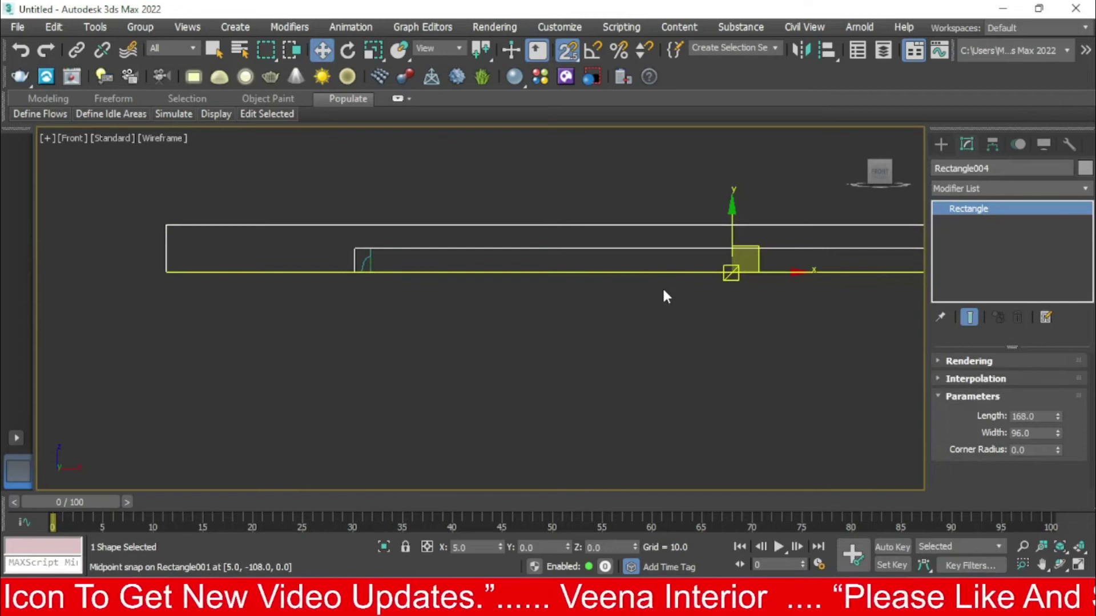
pyautogui.click(1034, 184)
pyautogui.scroll(-2, 1008, 337)
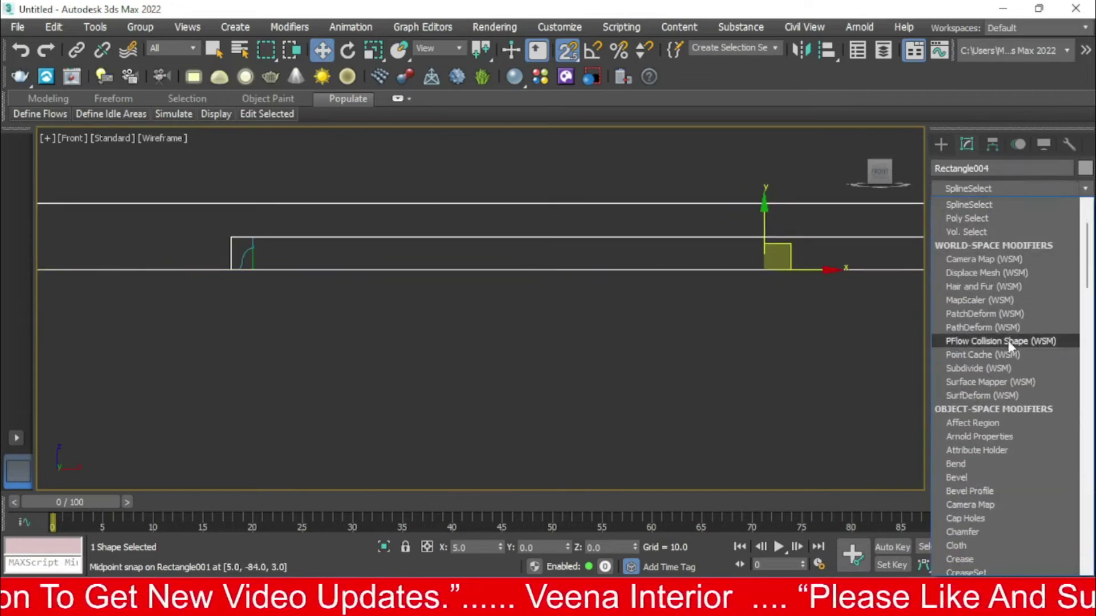
pyautogui.scroll(-15, 994, 453)
pyautogui.scroll(-5, 994, 399)
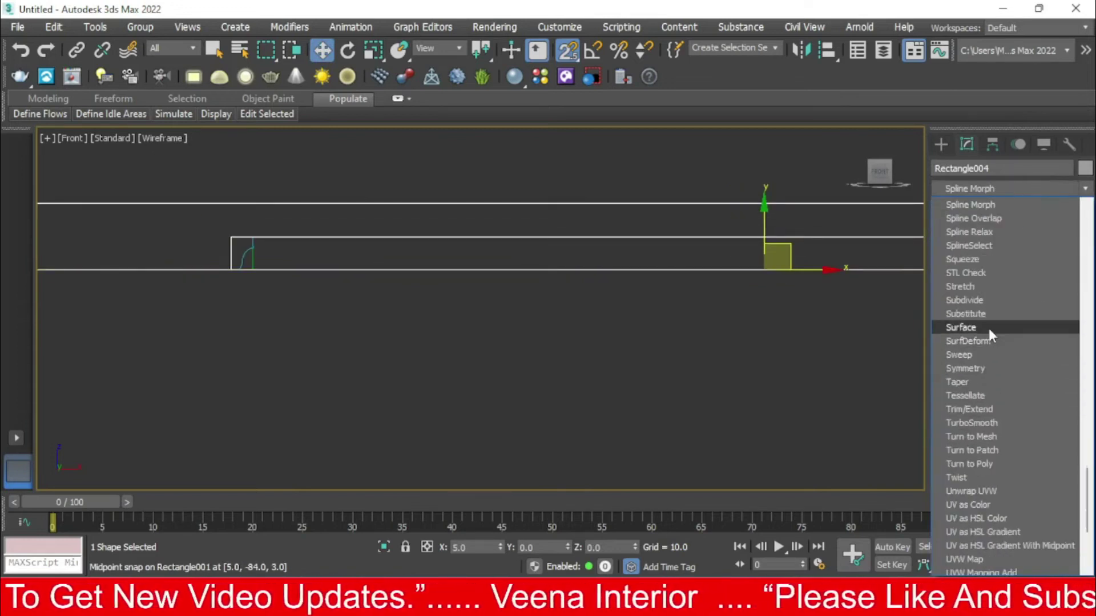
pyautogui.click(985, 356)
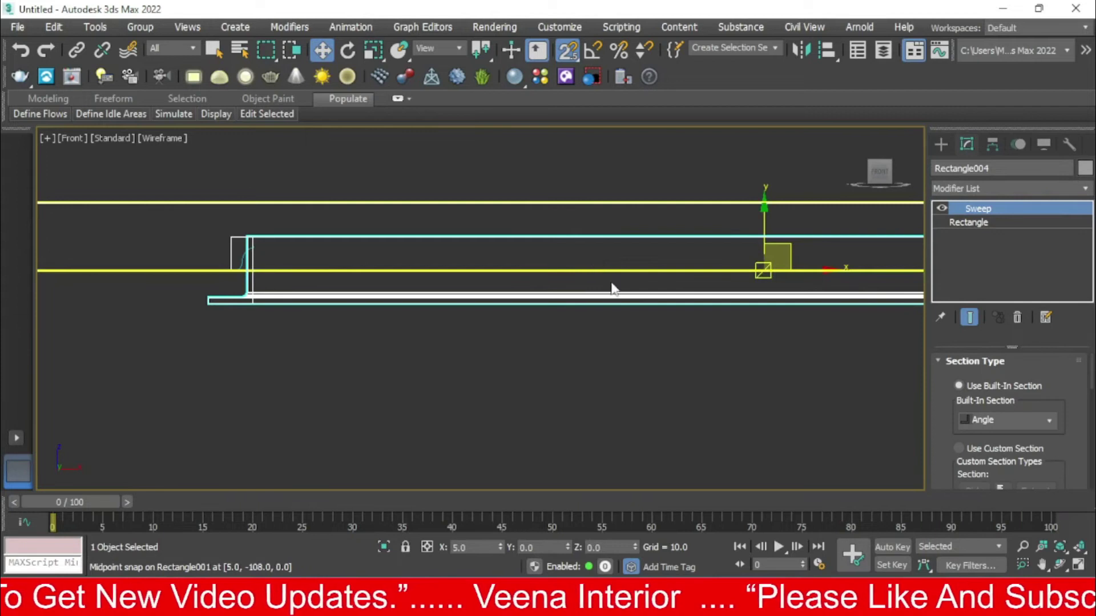
pyautogui.click(973, 454)
pyautogui.scroll(-2, 1009, 456)
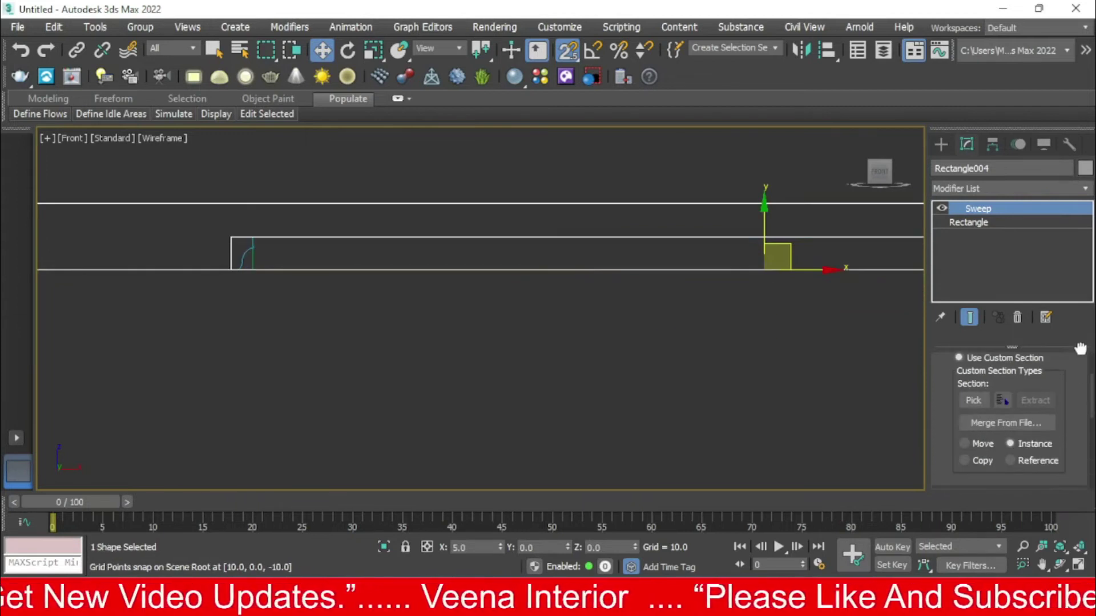
pyautogui.click(973, 400)
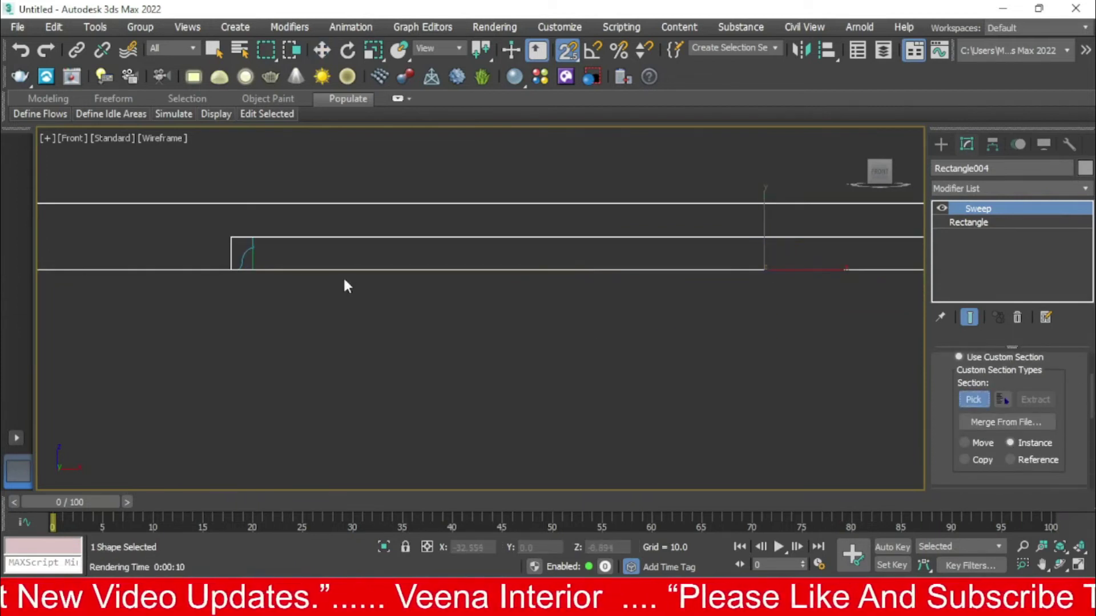
pyautogui.click(240, 258)
# Step: Mirror the sweep on the XZ plane and set pivot alignment to bottom-right, then view it shaded
pyautogui.scroll(-2, 1062, 388)
pyautogui.click(968, 416)
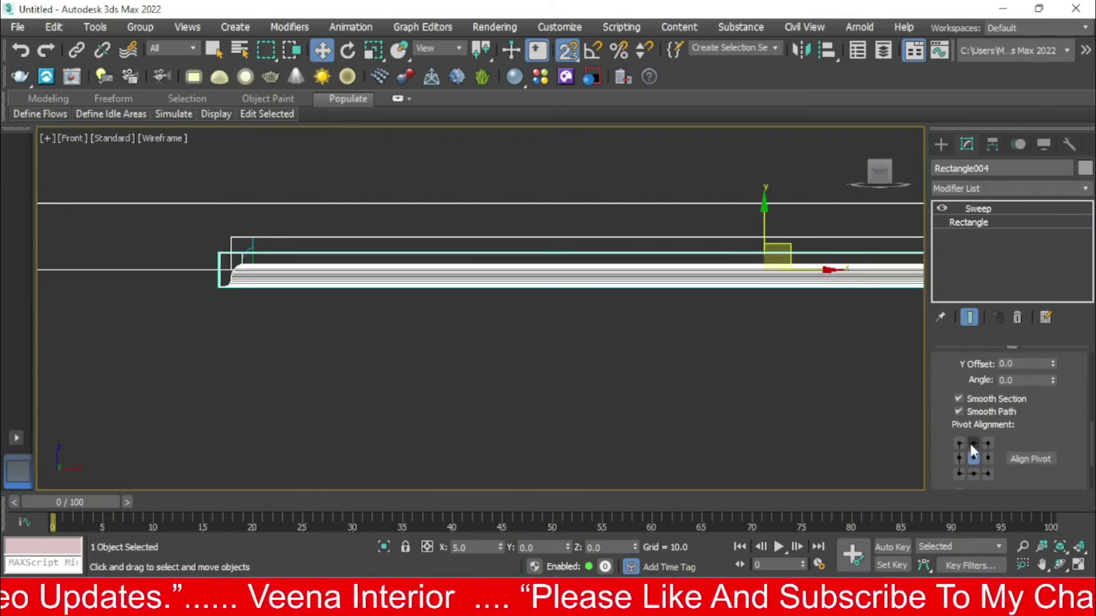
pyautogui.click(971, 442)
pyautogui.click(986, 457)
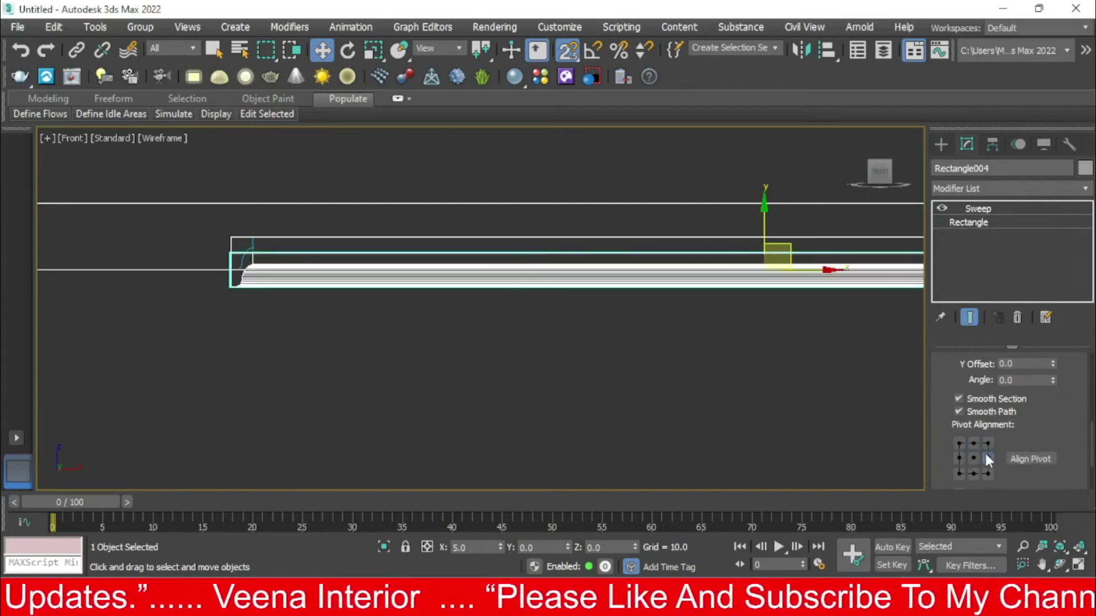
pyautogui.click(986, 444)
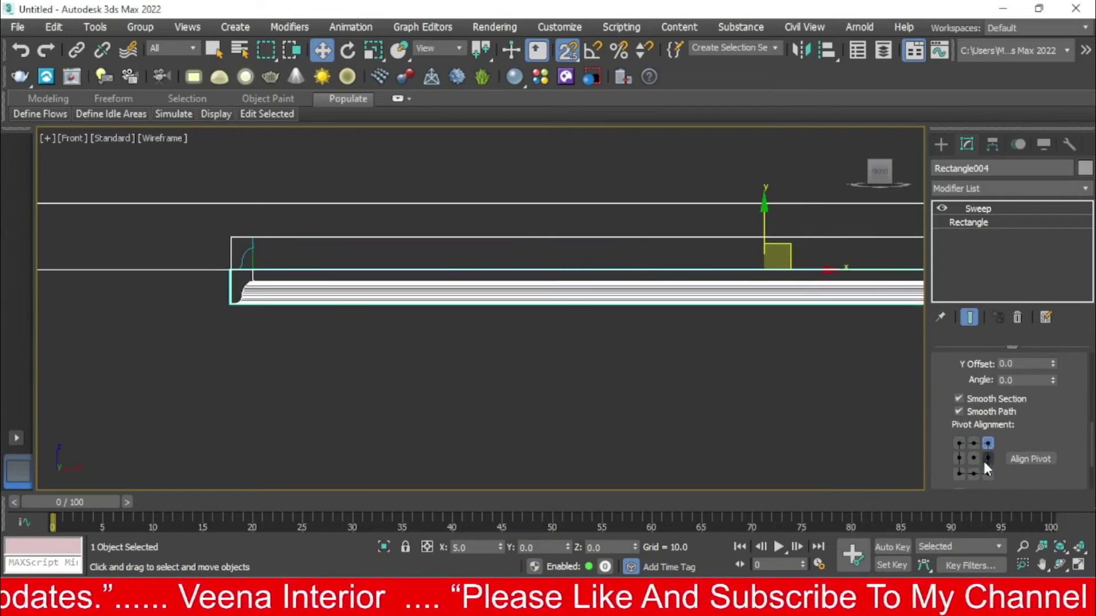
pyautogui.click(985, 471)
pyautogui.moveTo(706, 379)
pyautogui.keyDown('alt'); pyautogui.mouseDown(button='middle')
pyautogui.moveTo(702, 361)
pyautogui.moveTo(636, 373)
pyautogui.moveTo(696, 375)
pyautogui.moveTo(567, 365)
pyautogui.moveTo(589, 173)
pyautogui.moveTo(475, 383)
pyautogui.mouseUp(button='middle'); pyautogui.keyUp('alt')
pyautogui.press('F3')
pyautogui.click(641, 375)
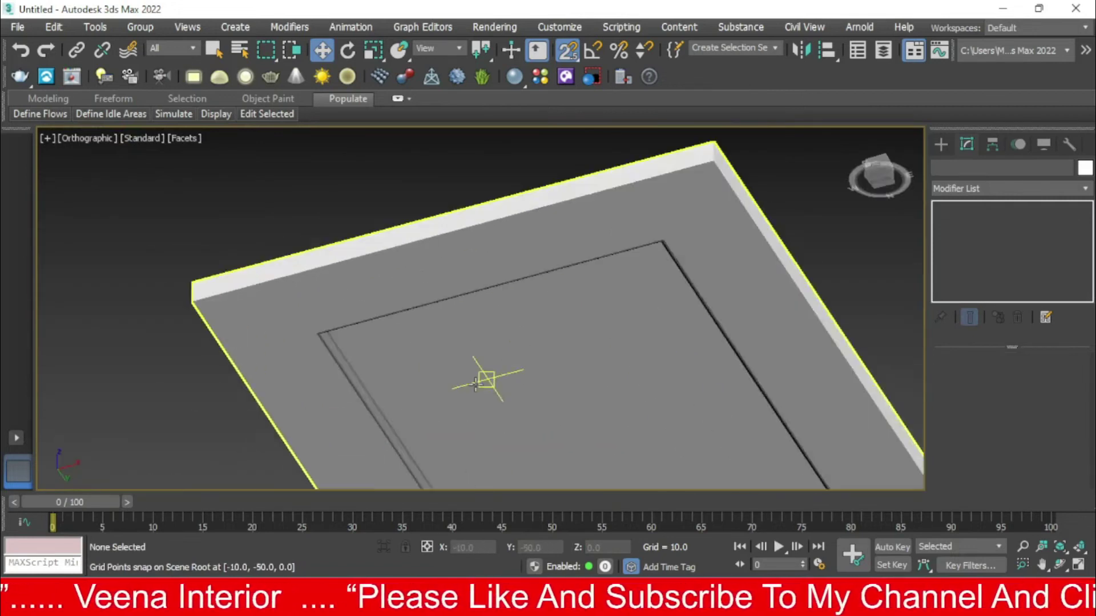
# Step: Pan and orbit toward the panel corner to inspect the swept molding
pyautogui.scroll(5, 476, 384)
pyautogui.moveTo(331, 365); pyautogui.dragTo(241, 257, button='middle')
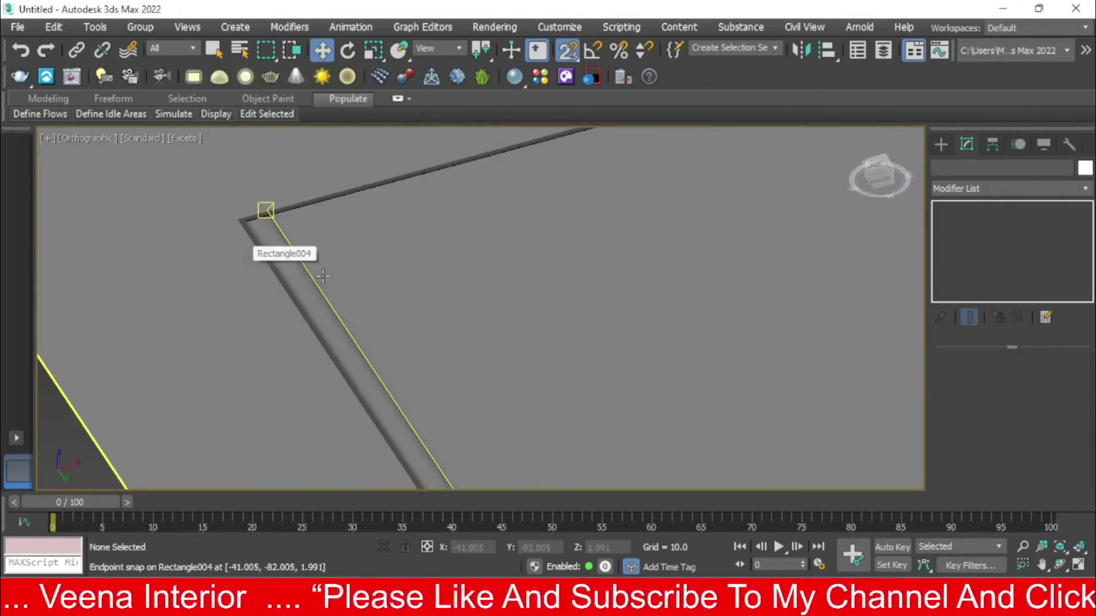
pyautogui.keyDown('alt'); pyautogui.moveTo(323, 276); pyautogui.dragTo(263, 200, button='middle'); pyautogui.keyUp('alt')
pyautogui.scroll(-5, 264, 200)
pyautogui.scroll(5, 269, 240)
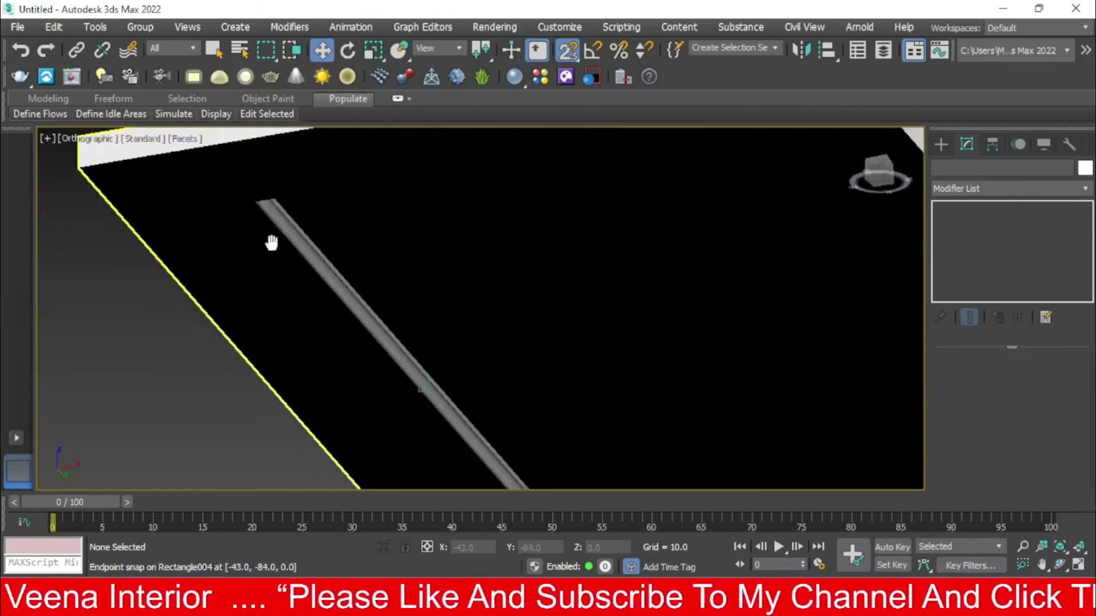
pyautogui.scroll(3, 276, 225)
# Step: Select the molding and bring up its Object Color palette
pyautogui.click(211, 251)
pyautogui.scroll(-5, 343, 250)
pyautogui.moveTo(416, 284)
pyautogui.keyDown('alt'); pyautogui.mouseDown(button='middle')
pyautogui.moveTo(519, 299)
pyautogui.moveTo(597, 272)
pyautogui.moveTo(639, 348)
pyautogui.mouseUp(button='middle'); pyautogui.keyUp('alt')
pyautogui.scroll(5, 758, 448)
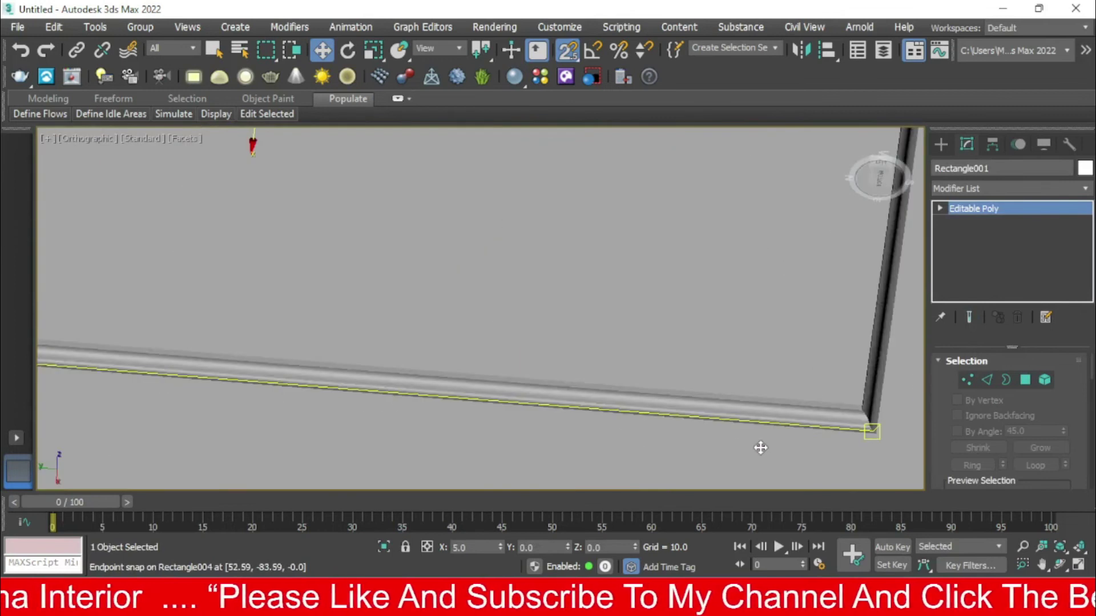
pyautogui.scroll(-5, 641, 428)
pyautogui.keyDown('alt'); pyautogui.moveTo(641, 428); pyautogui.dragTo(518, 458, button='middle'); pyautogui.keyUp('alt')
pyautogui.scroll(3, 317, 441)
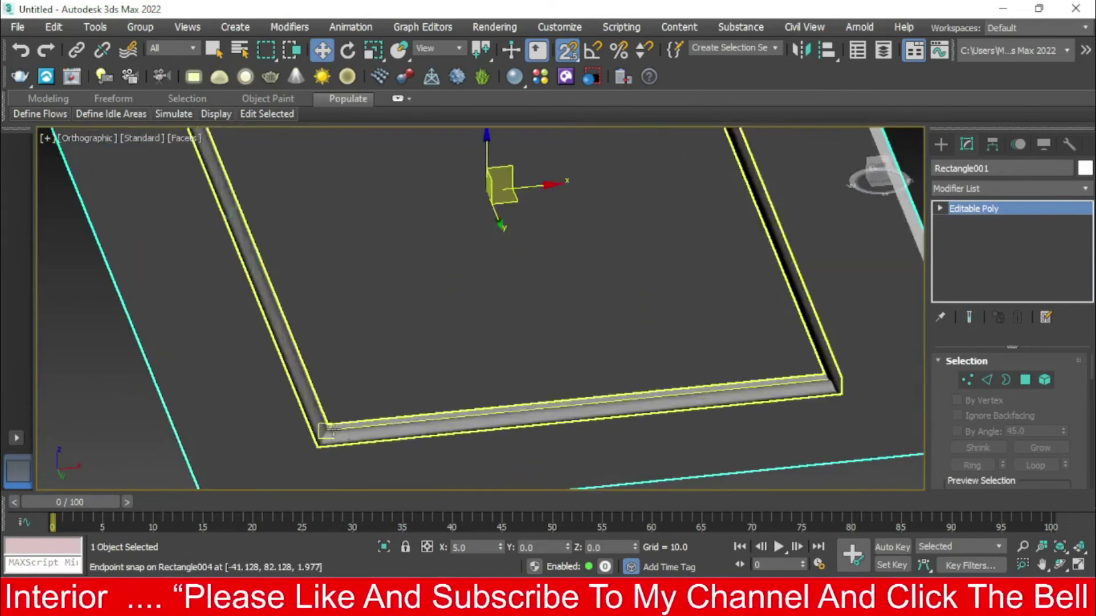
pyautogui.scroll(3, 318, 433)
pyautogui.scroll(3, 399, 322)
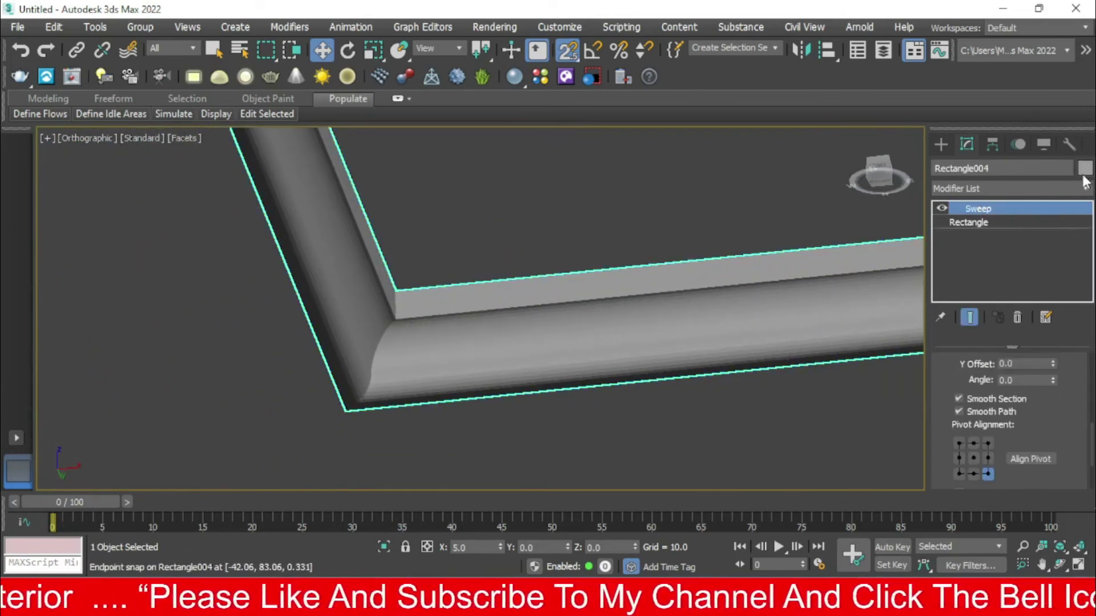
pyautogui.click(1085, 169)
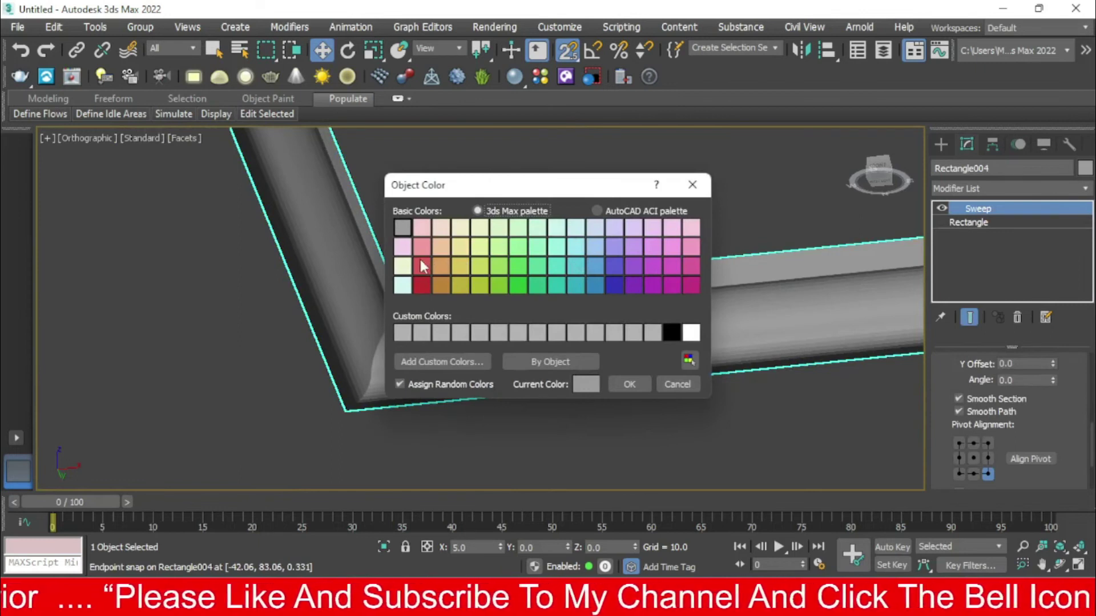
# Step: Set the molding's object colour to red
pyautogui.click(421, 264)
pyautogui.click(626, 384)
pyautogui.click(487, 404)
pyautogui.scroll(-3, 451, 274)
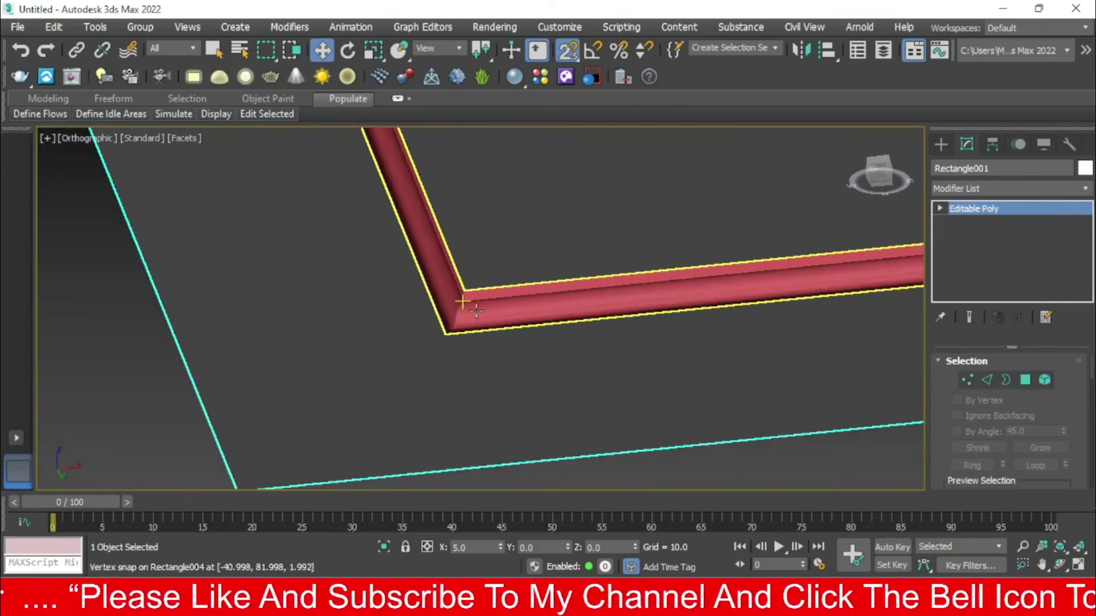
pyautogui.scroll(3, 485, 320)
pyautogui.scroll(-3, 513, 365)
# Step: Inspect the slab up close and in Front view, toggling wireframe and shaded display
pyautogui.keyDown('alt'); pyautogui.moveTo(529, 350); pyautogui.dragTo(590, 372, button='middle'); pyautogui.keyUp('alt')
pyautogui.scroll(3, 430, 368)
pyautogui.scroll(-3, 431, 368)
pyautogui.moveTo(434, 371)
pyautogui.keyDown('alt'); pyautogui.mouseDown(button='middle')
pyautogui.moveTo(445, 379)
pyautogui.moveTo(428, 371)
pyautogui.mouseUp(button='middle'); pyautogui.keyUp('alt')
pyautogui.press('f')
pyautogui.press('F3')
pyautogui.scroll(4, 261, 319)
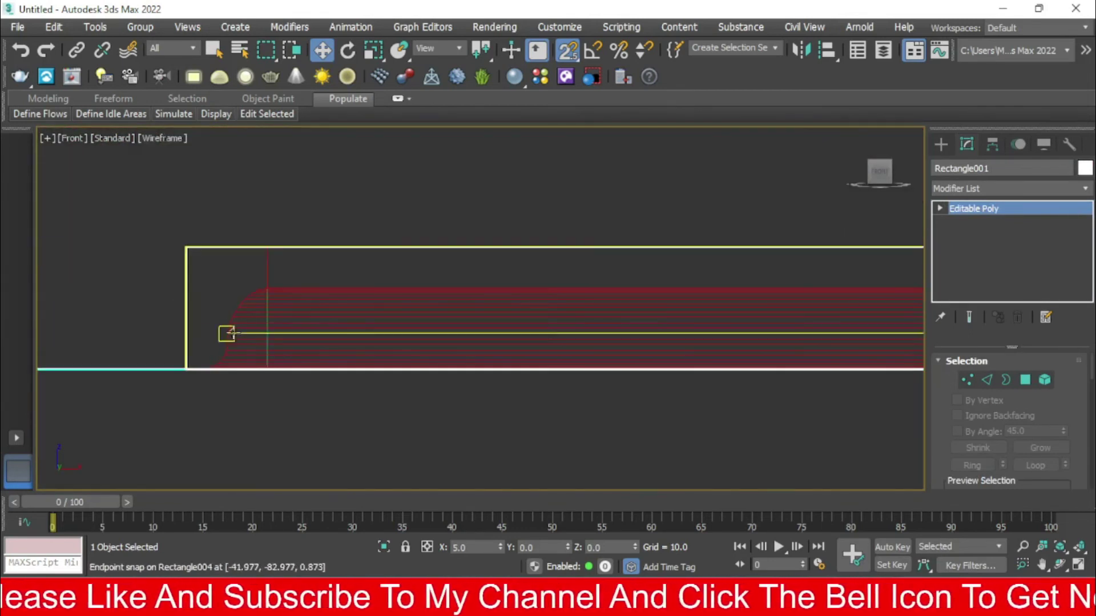
pyautogui.press('F3')
pyautogui.scroll(-3, 317, 295)
# Step: Orbit around the red frame to check it, then deselect the ceiling slab
pyautogui.moveTo(346, 313)
pyautogui.keyDown('alt'); pyautogui.mouseDown(button='middle')
pyautogui.moveTo(355, 232)
pyautogui.moveTo(391, 176)
pyautogui.moveTo(381, 277)
pyautogui.moveTo(362, 223)
pyautogui.moveTo(399, 227)
pyautogui.mouseUp(button='middle'); pyautogui.keyUp('alt')
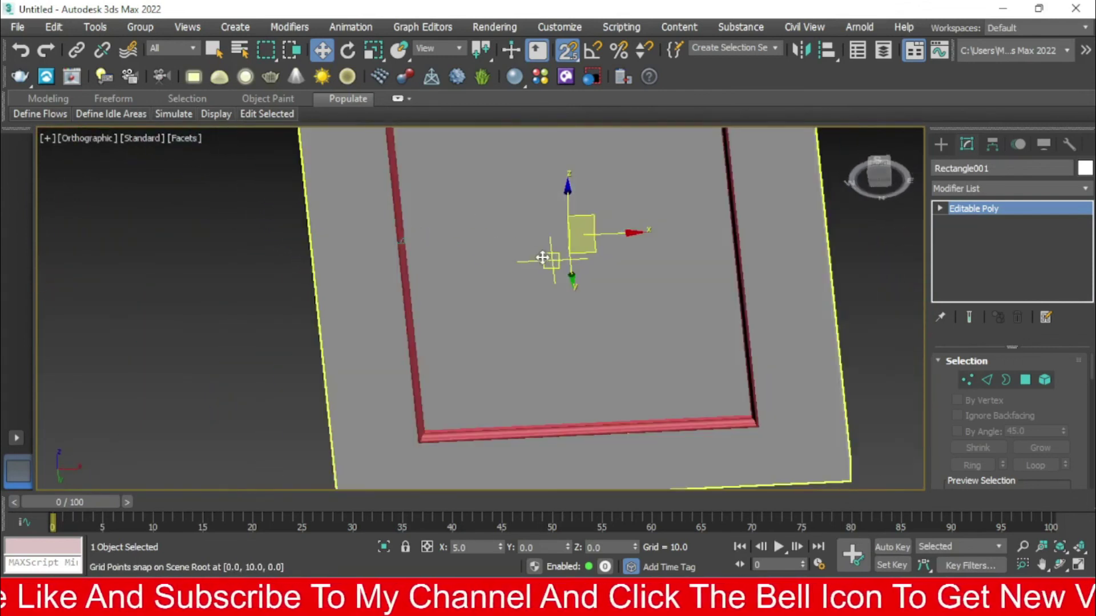
pyautogui.moveTo(588, 282)
pyautogui.keyDown('alt'); pyautogui.mouseDown(button='middle')
pyautogui.moveTo(655, 293)
pyautogui.moveTo(783, 276)
pyautogui.mouseUp(button='middle'); pyautogui.keyUp('alt')
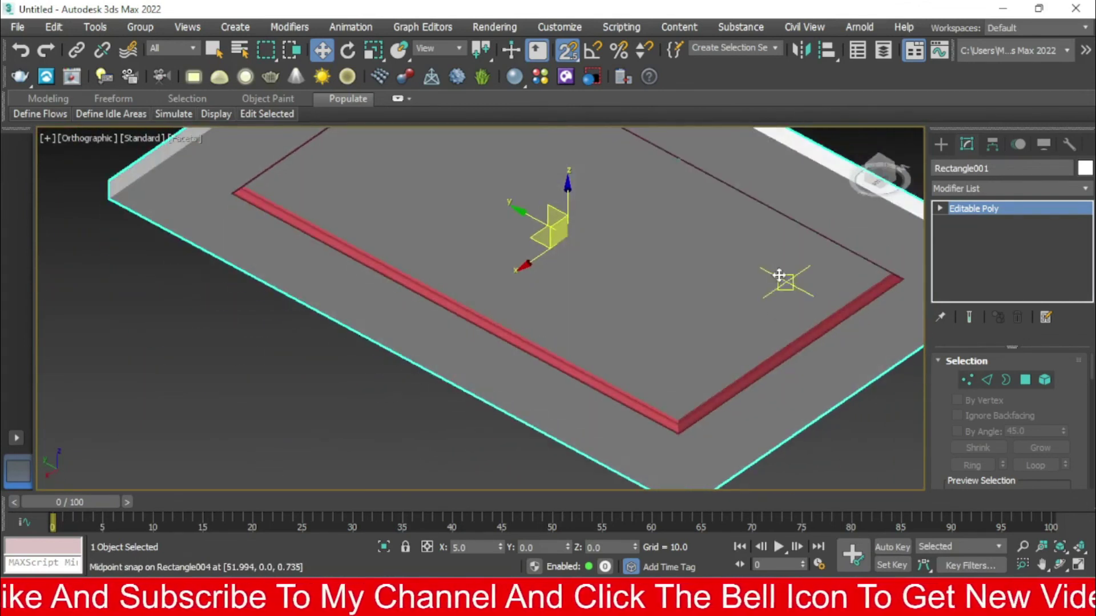
pyautogui.scroll(5, 709, 427)
pyautogui.moveTo(576, 392); pyautogui.dragTo(545, 280, button='middle')
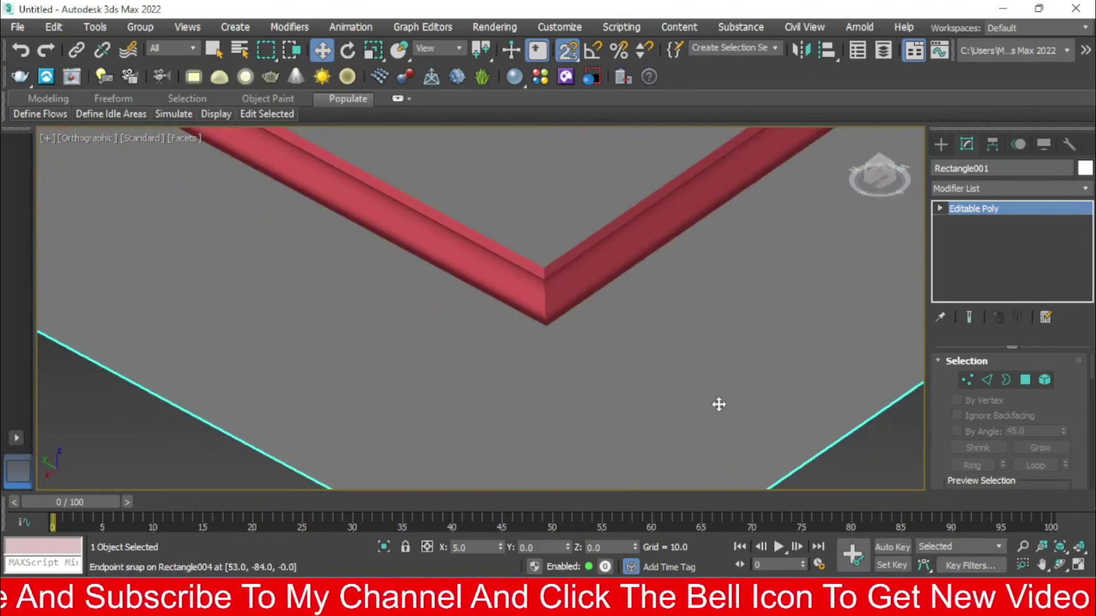
pyautogui.scroll(-5, 719, 404)
pyautogui.moveTo(614, 338)
pyautogui.keyDown('alt'); pyautogui.mouseDown(button='middle')
pyautogui.moveTo(386, 398)
pyautogui.moveTo(478, 337)
pyautogui.moveTo(474, 350)
pyautogui.mouseUp(button='middle'); pyautogui.keyUp('alt')
pyautogui.click(386, 420)
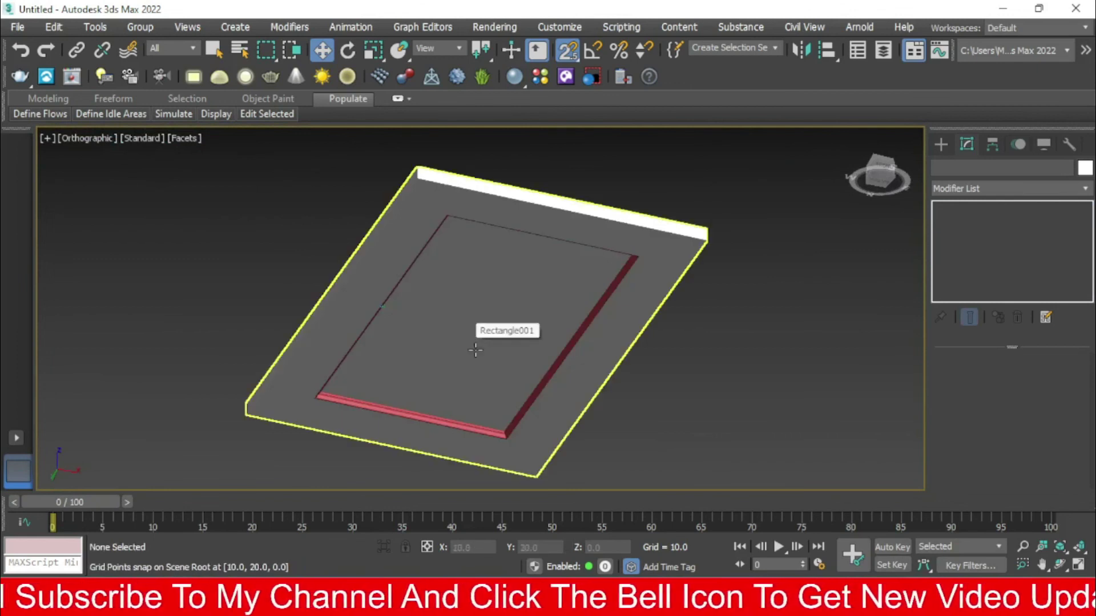